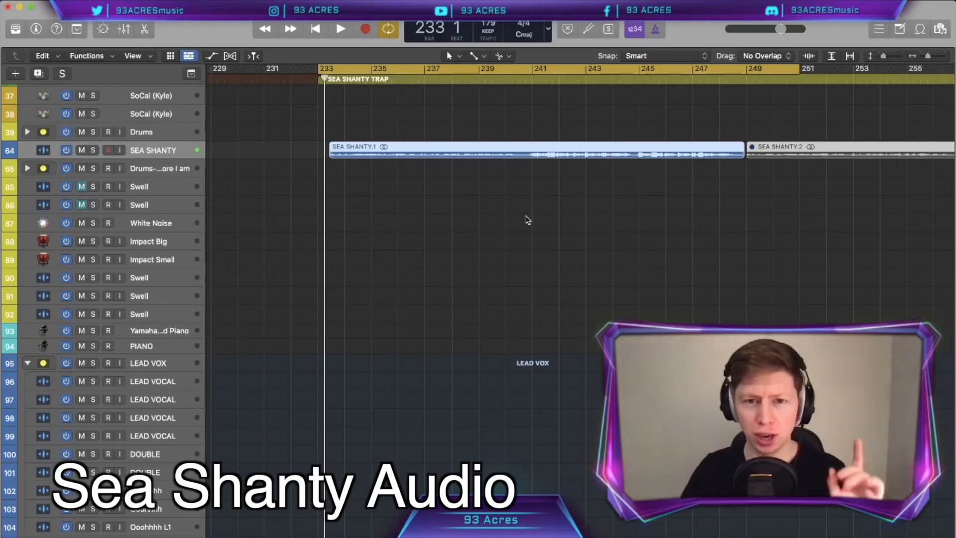
Show the inspector and enlarge the SEA SHANTY audio region to fill the arrangement view.
click(810, 214)
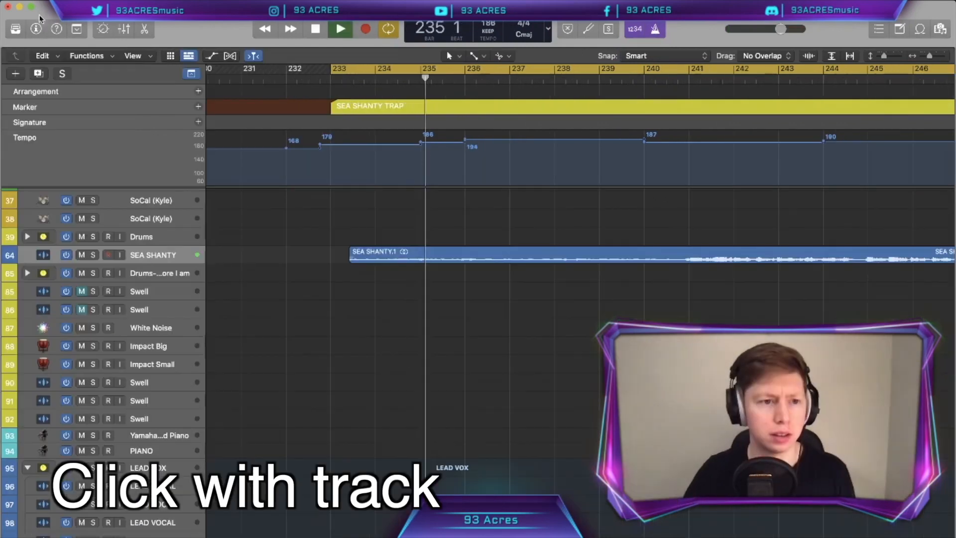
key(i)
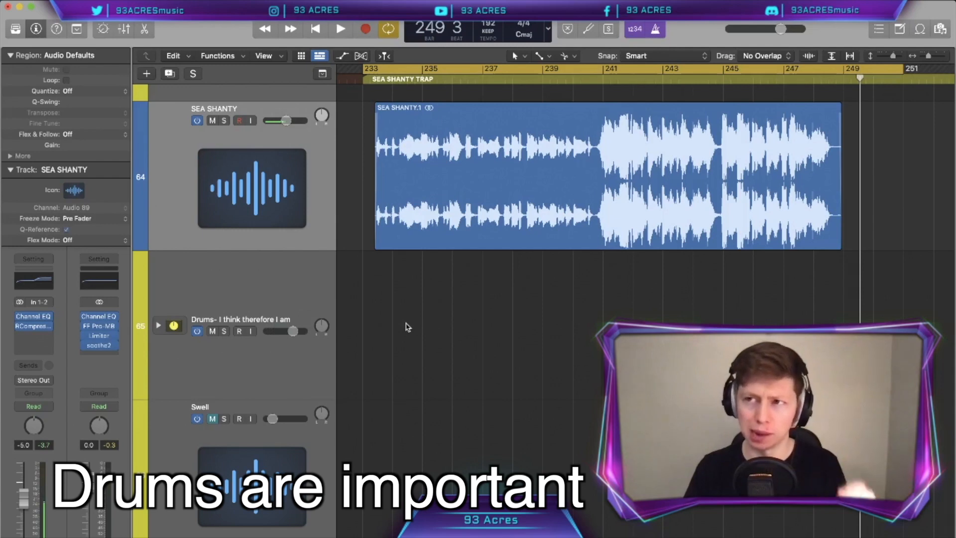
key(z)
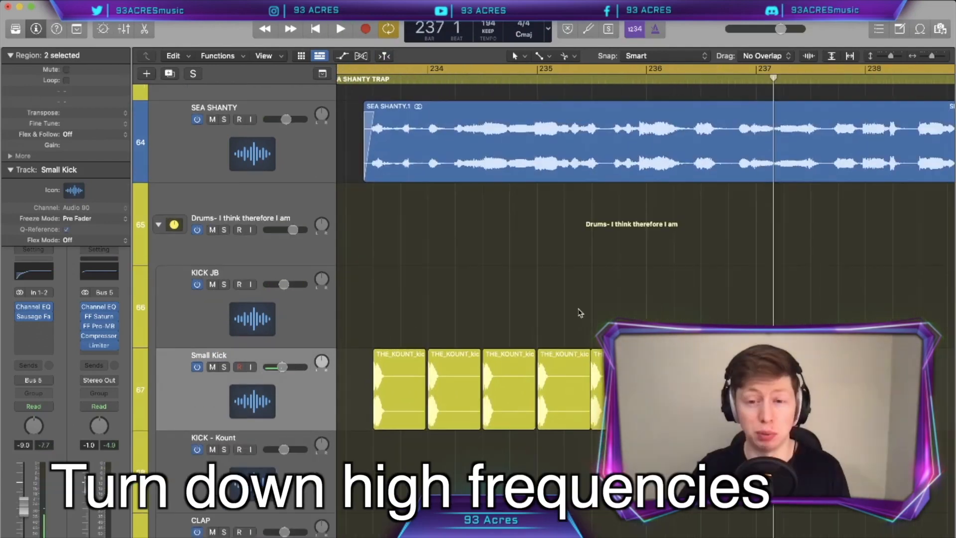
Delete the quiet stretch of the SEA SHANTY audio just before bar 241 and play the section back.
drag(758, 287, 615, 319)
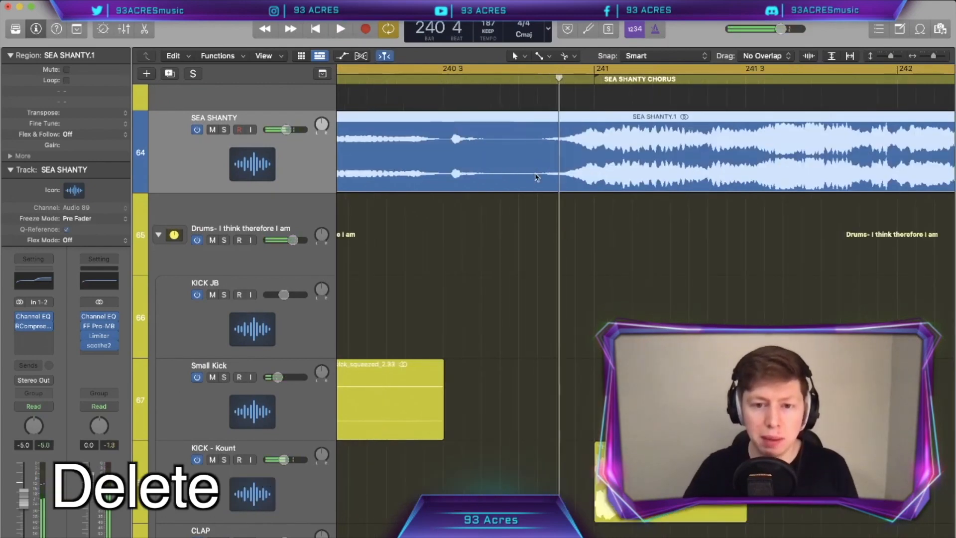
click(523, 178)
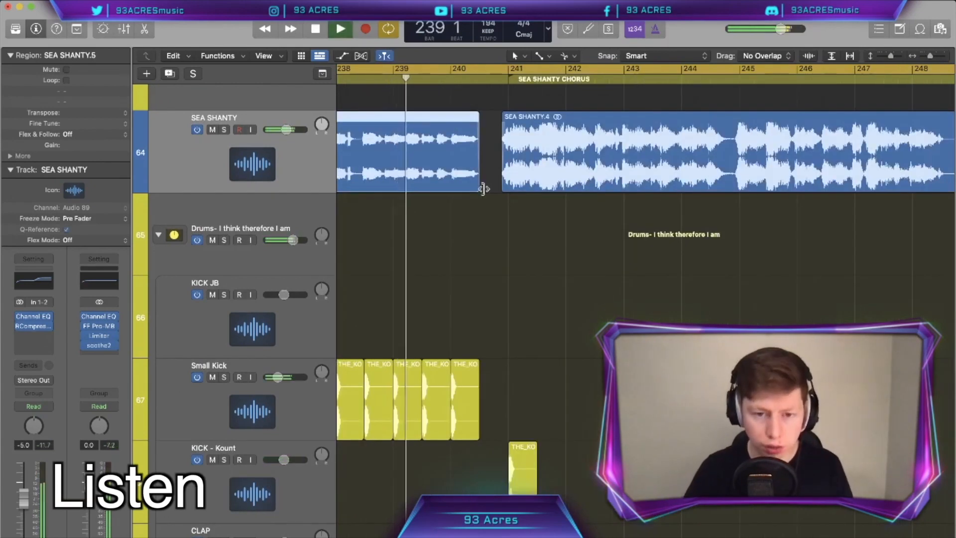
click(559, 320)
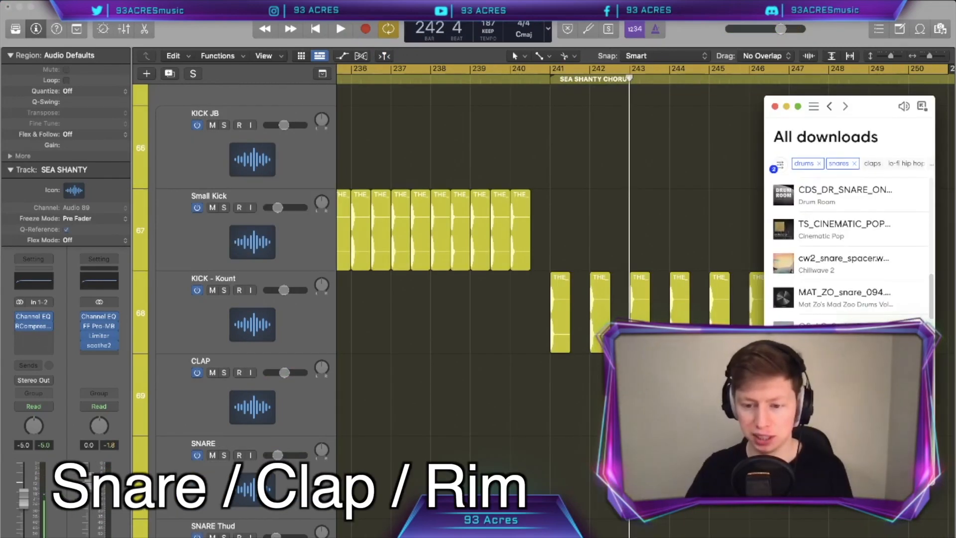
Add the DJ_LUIAN_clap_snare sample from the Splice downloads to the CLAP track in bar 241 and play it back.
scroll(847, 249, down, 10)
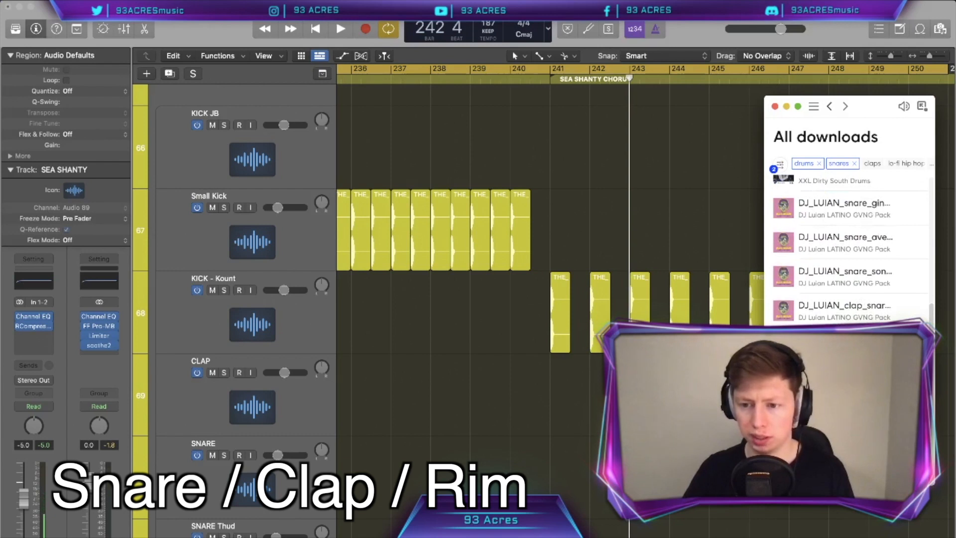
drag(815, 303, 578, 394)
click(643, 398)
key(space)
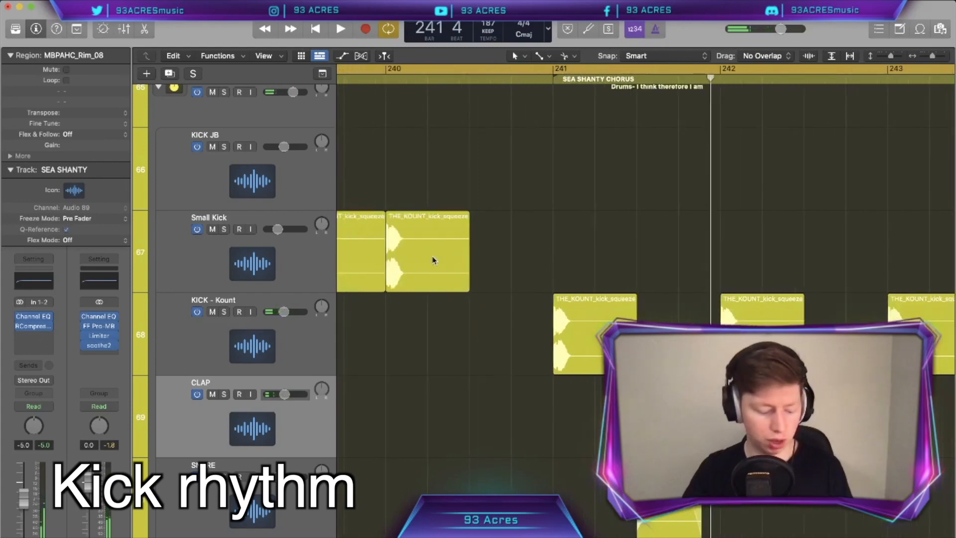
Copy the last Small Kick region to the KICK - Kount track between beats 2 and 3 of bar 241 and audition it.
drag(434, 272, 675, 355)
key(space)
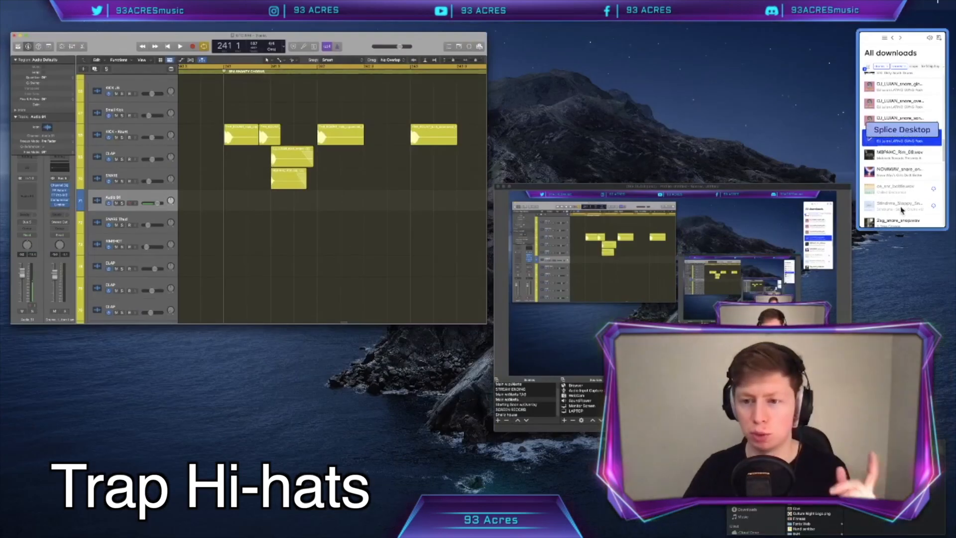
Switch the Splice drum filter from snares to hats and move the 005_Hi_Hat DUSTY region to the start of bar 241.
scroll(824, 218, up, 1)
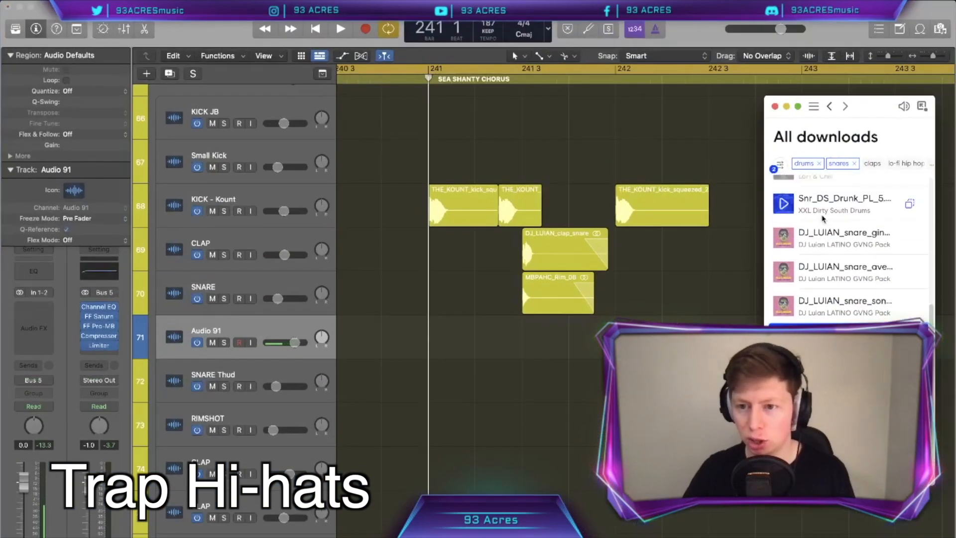
click(855, 163)
click(840, 164)
scroll(786, 283, down, 5)
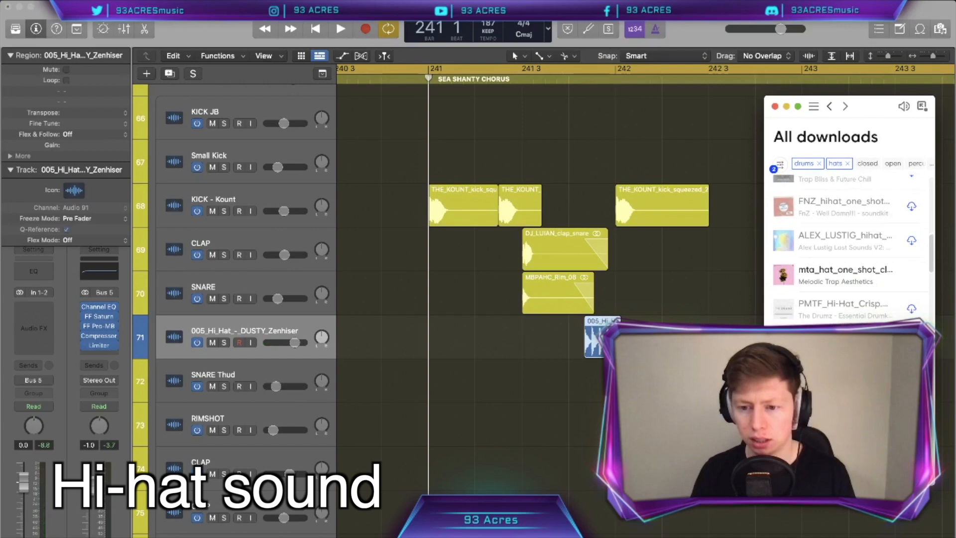
drag(598, 339, 291, 324)
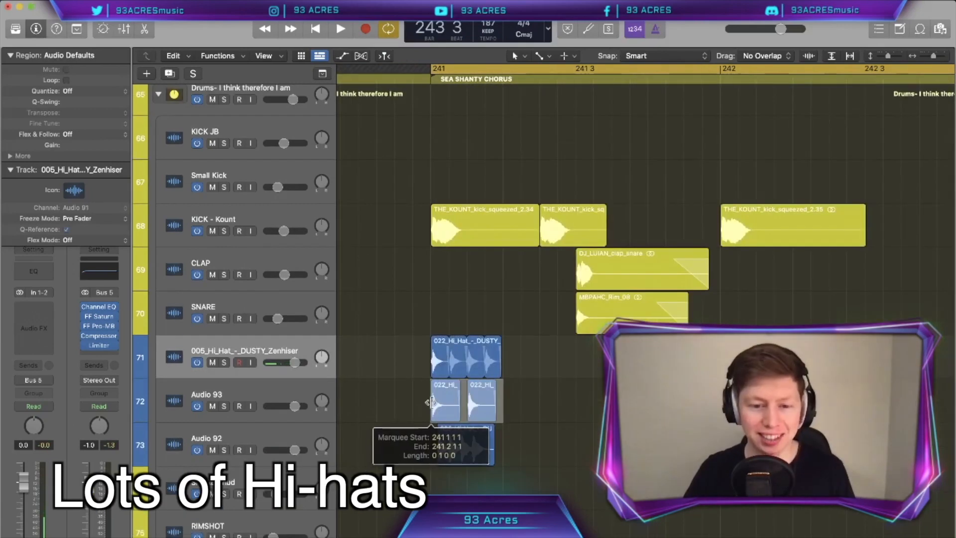
Repeat the one-beat 022_Hi_Hat pattern on Audio 93 across the chorus and listen to it.
click(431, 401)
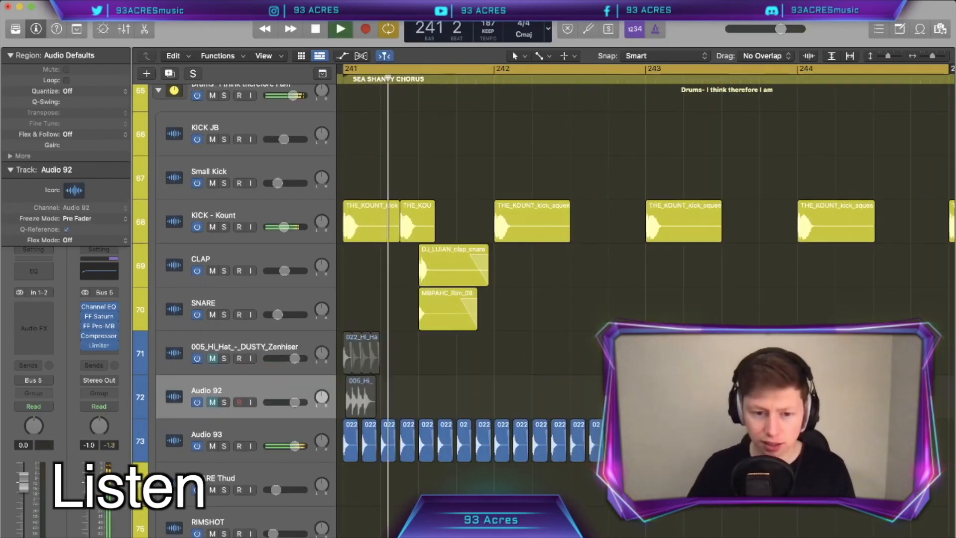
key(space)
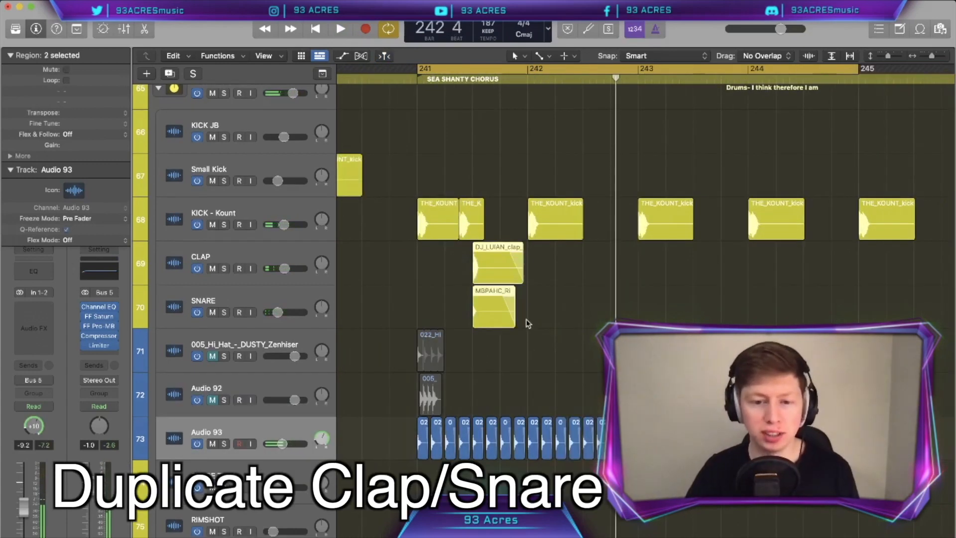
Duplicate the clap and snare hits into the following bars and copy the second kick of bar 241 into bar 242.
drag(528, 323, 380, 284)
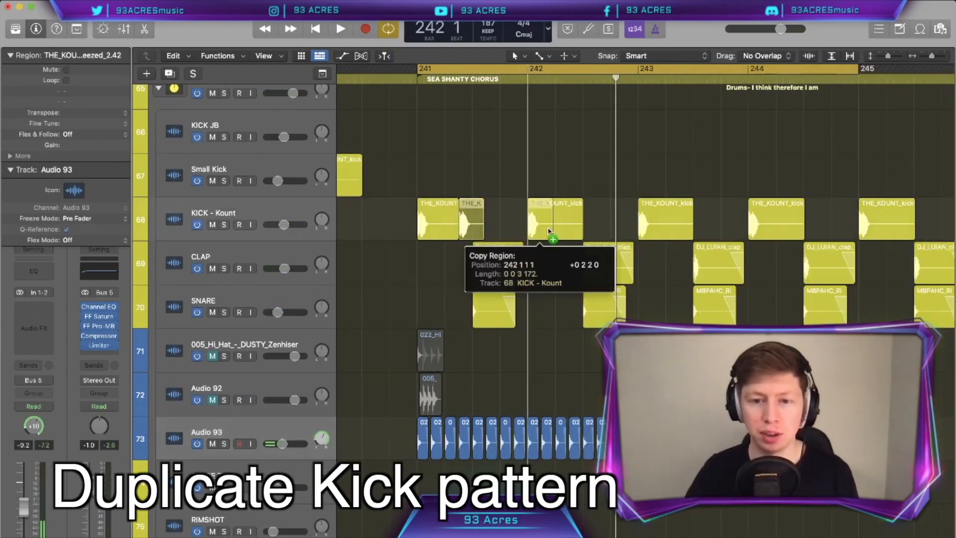
drag(551, 235, 579, 231)
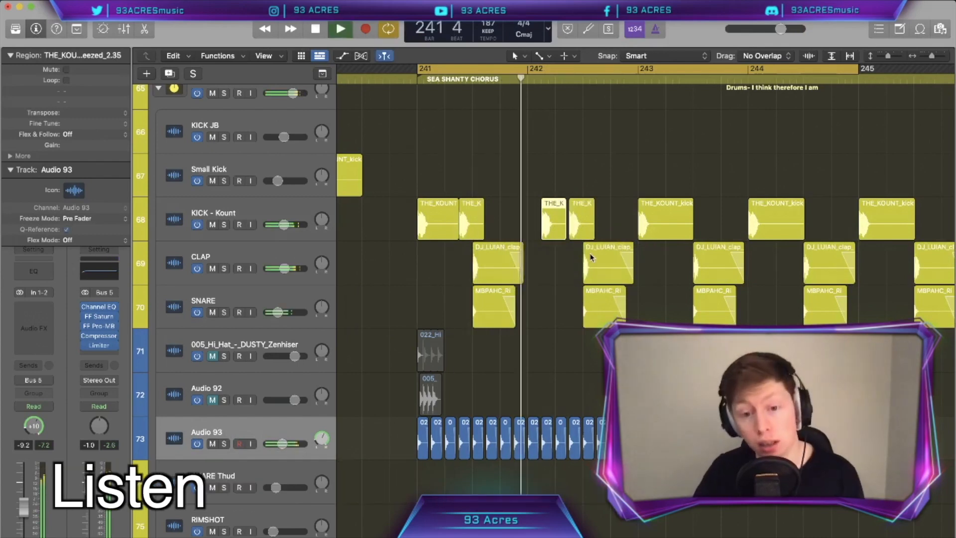
Copy the two kick regions of bar 241 to bar 243 on the KICK - Kount track and review the kick pattern.
drag(421, 226, 614, 226)
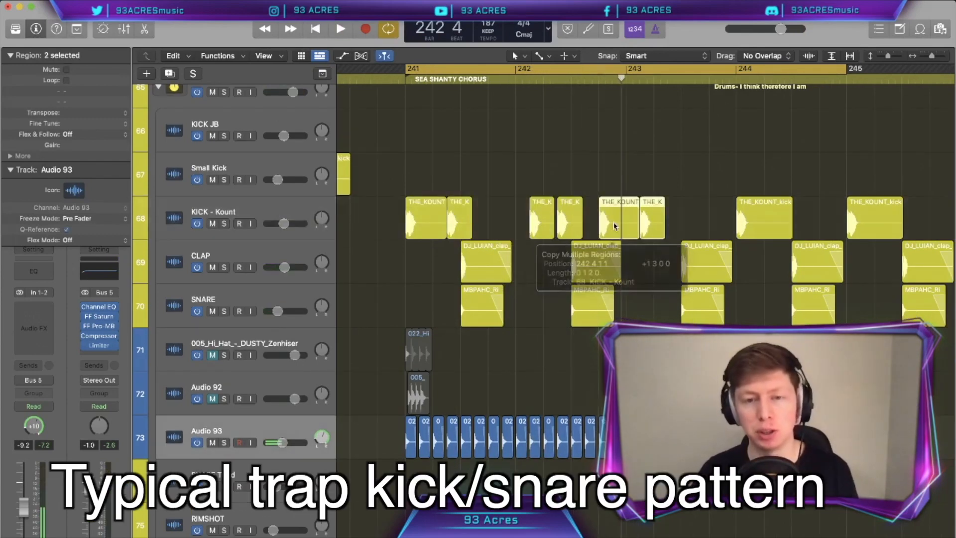
click(428, 216)
click(457, 222)
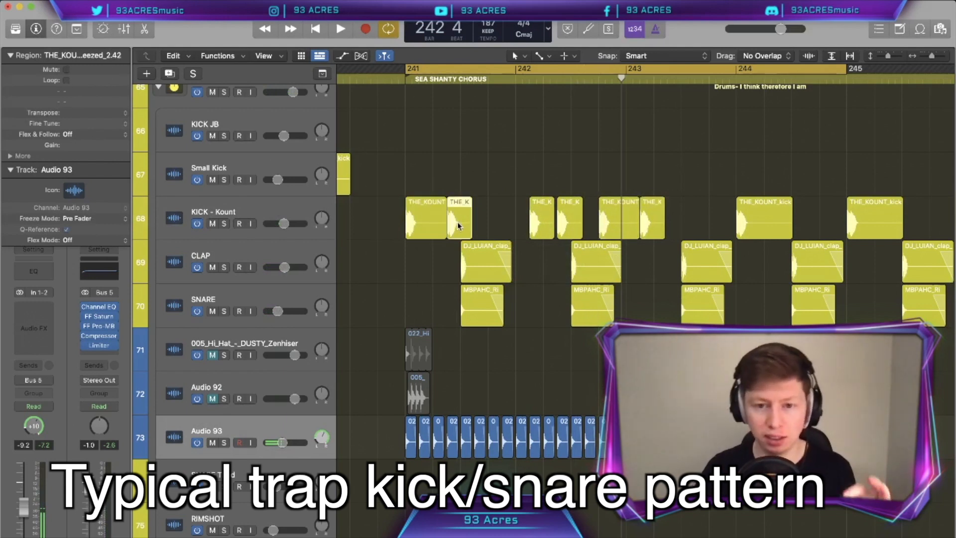
click(537, 213)
click(566, 215)
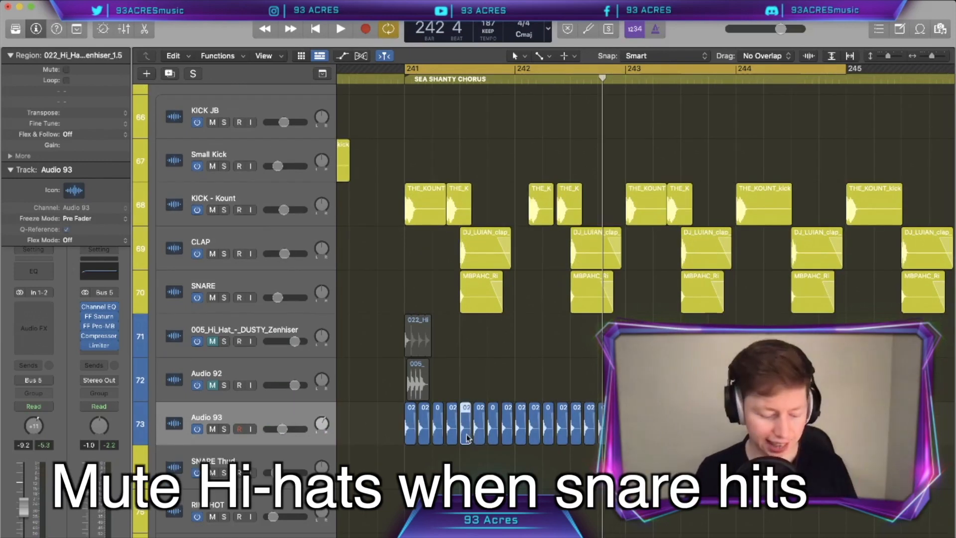
Mute the Audio 93 hi-hat hits that coincide with the snare.
key(space)
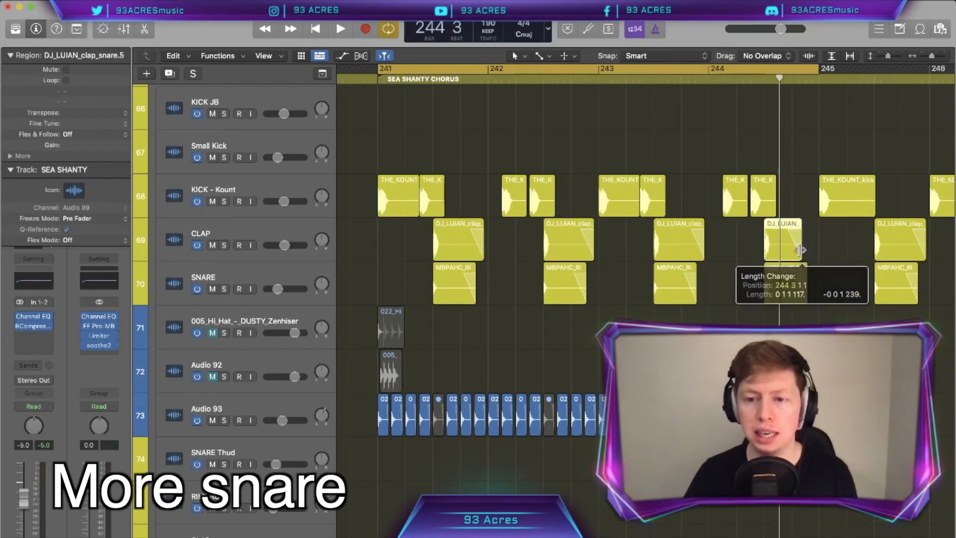
Shorten the bar 244 clap region to a length of 0 1 1 117 and trim the snare region below it to match.
drag(800, 250, 801, 253)
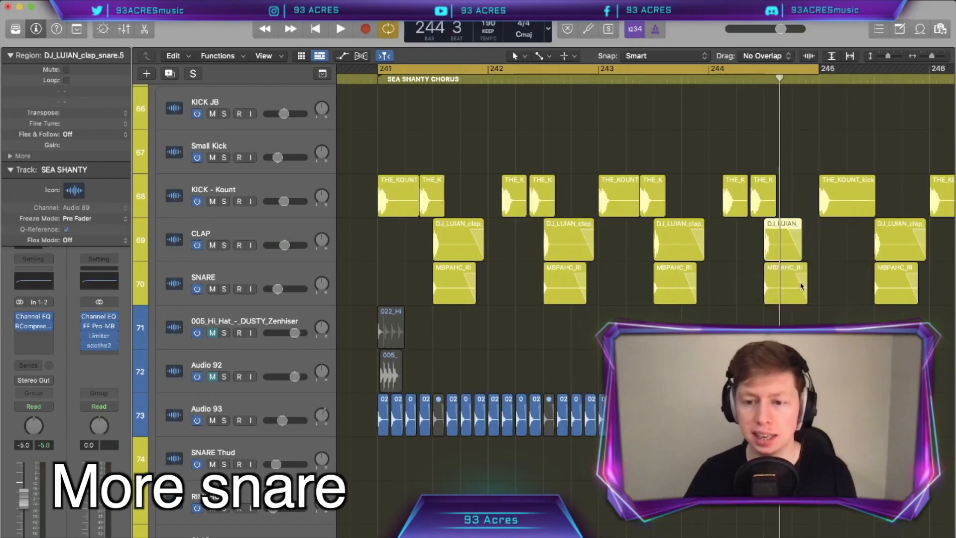
drag(803, 286, 801, 286)
Duplicate the SNARE track and place THE_KOUNT snare sample on the new track just before bar 245.
click(275, 274)
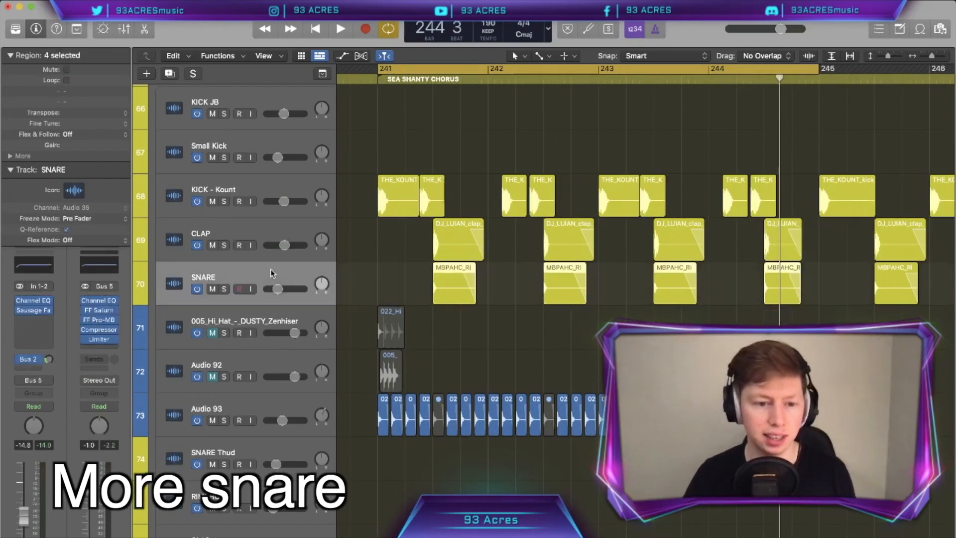
key(super+d)
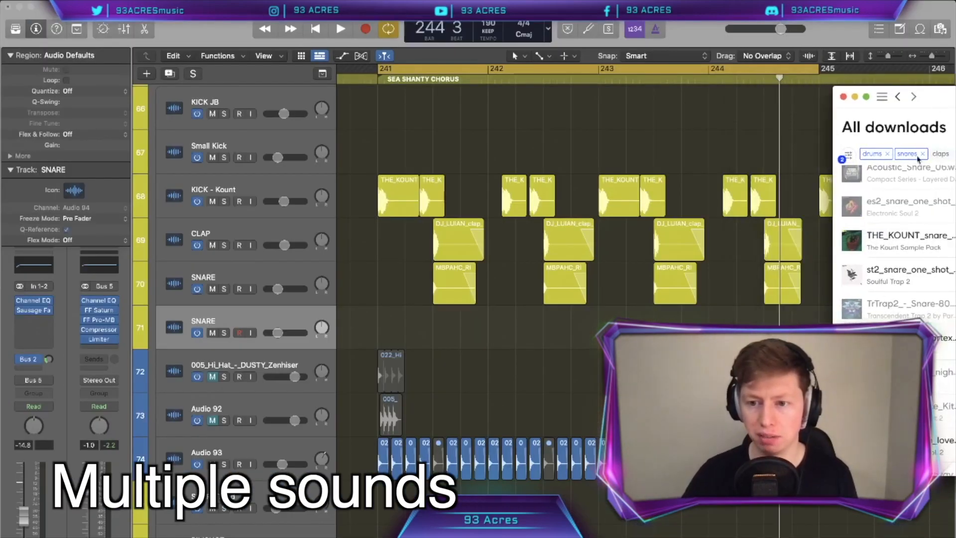
drag(906, 229, 787, 323)
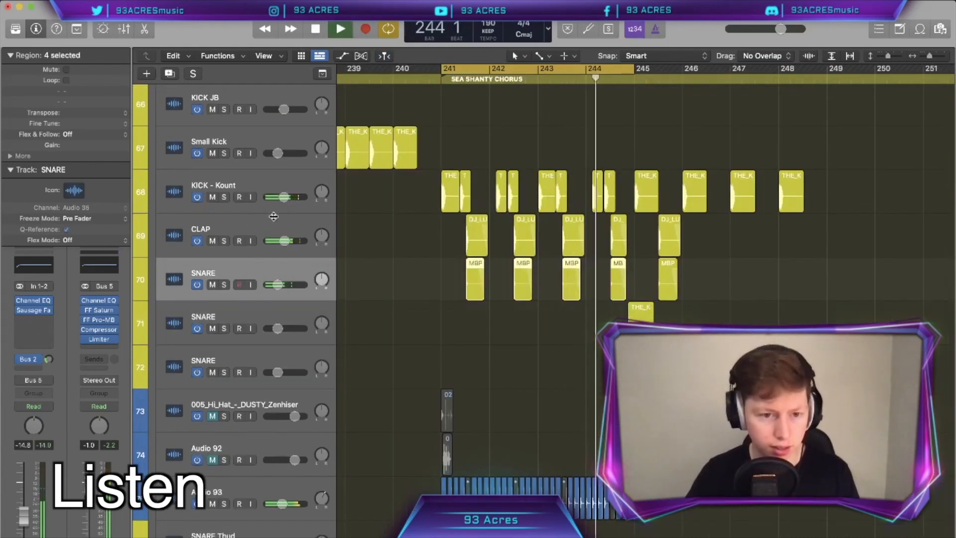
click(272, 221)
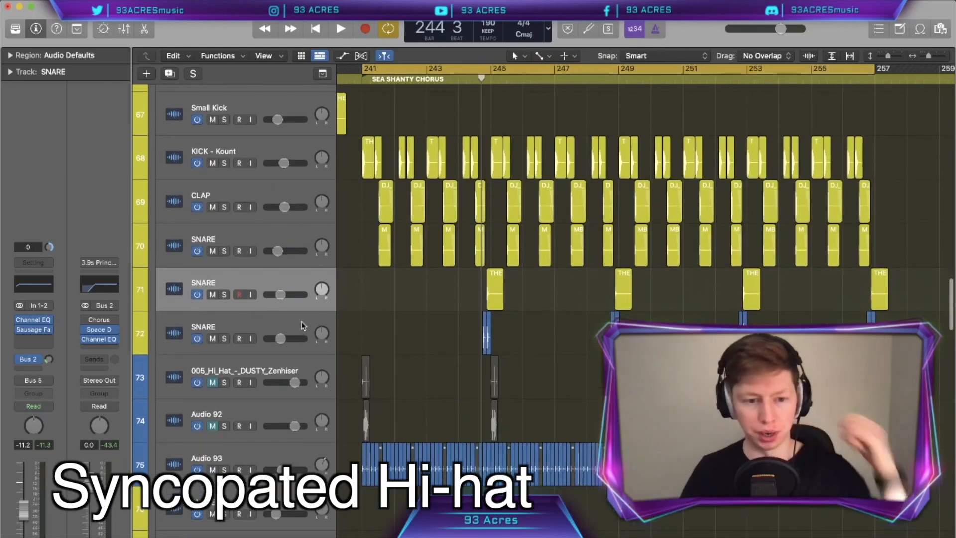
Add another SNARE track, filter the Splice samples to open hats, and place the WONDAGURL open hi-hat on it.
key(Down)
key(Down)
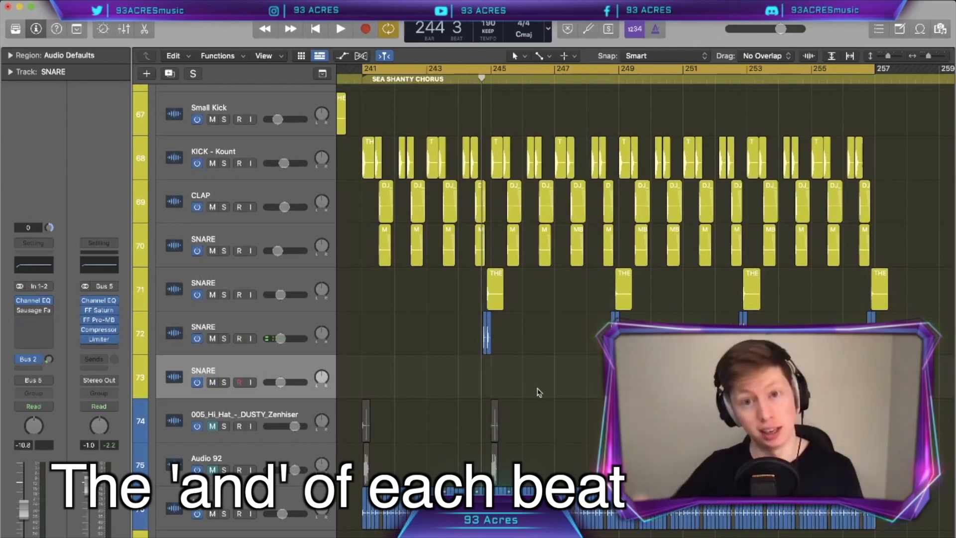
scroll(539, 392, down, 1)
scroll(540, 393, left, 1)
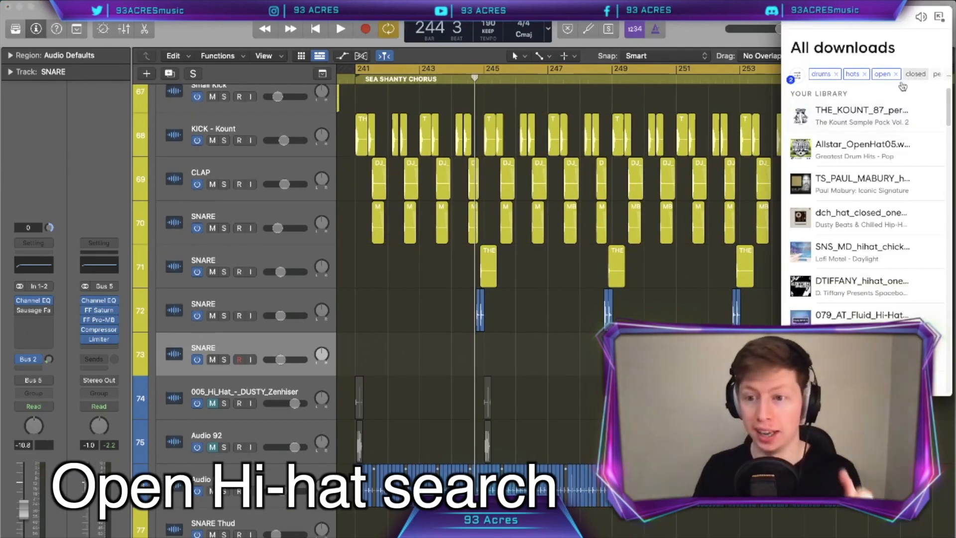
click(904, 75)
drag(862, 258, 478, 354)
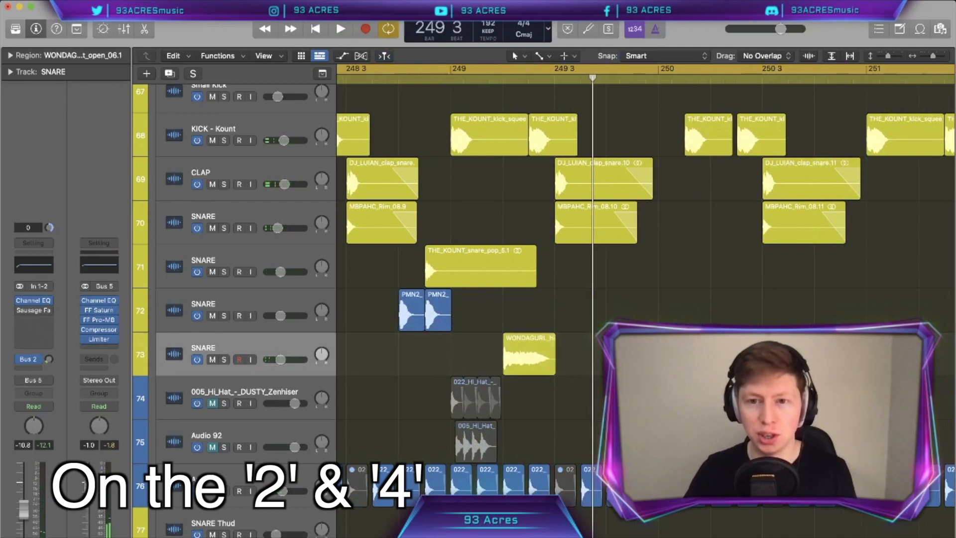
Lower the open hi-hat track's volume to -13.6 dB and pan it to +13.
drag(281, 359, 270, 362)
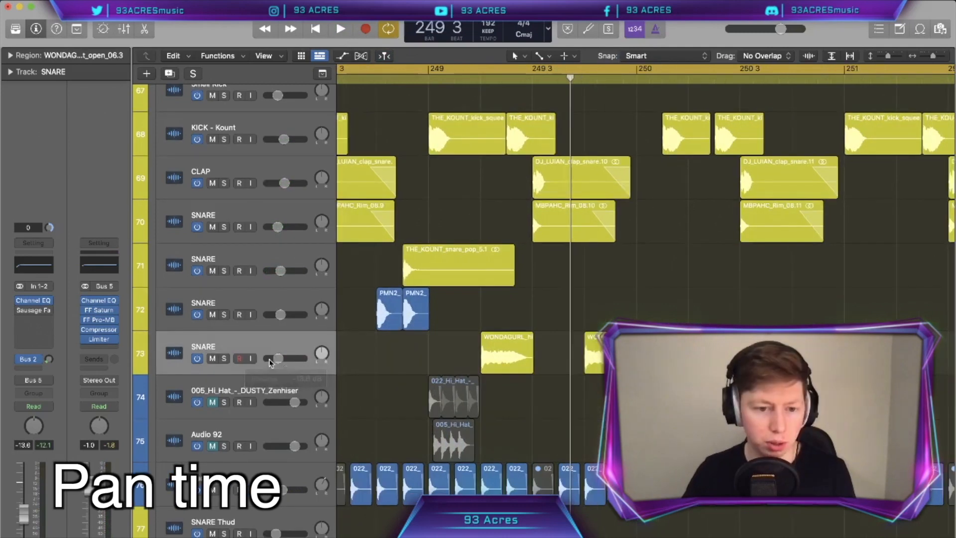
right_click(34, 426)
click(35, 442)
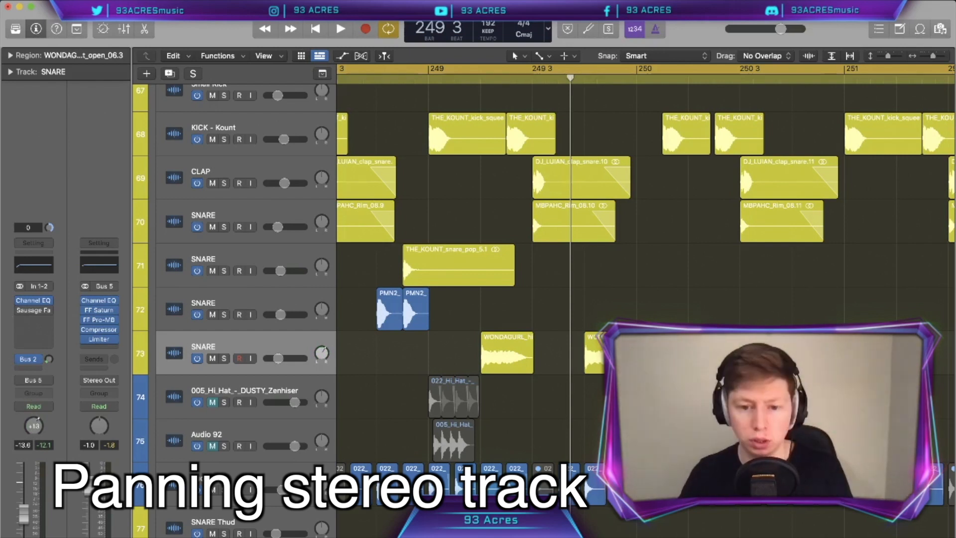
Copy the two open hi-hat hits of bar 249 into bar 250 on the same track.
scroll(666, 354, down, 5)
scroll(666, 354, right, 4)
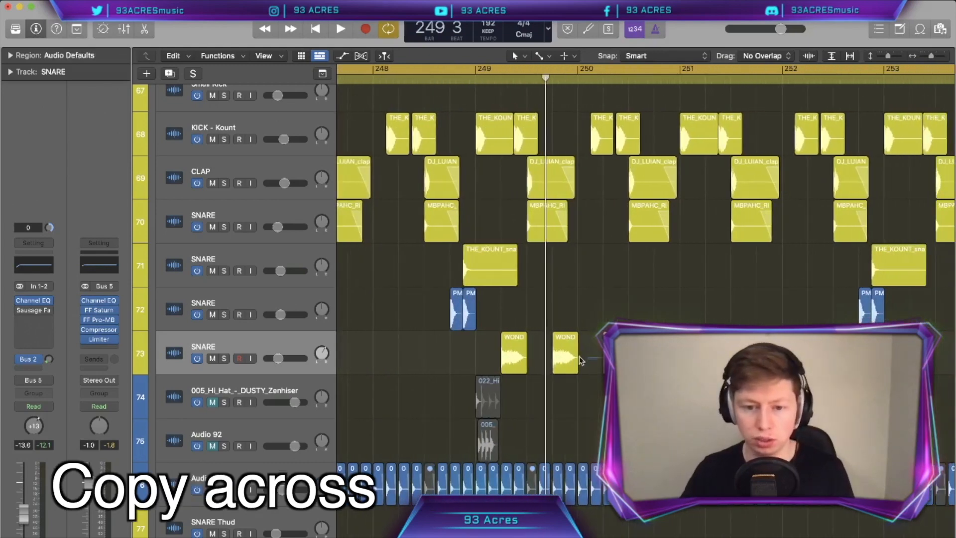
drag(581, 360, 516, 355)
drag(653, 354, 705, 354)
scroll(706, 355, right, 2)
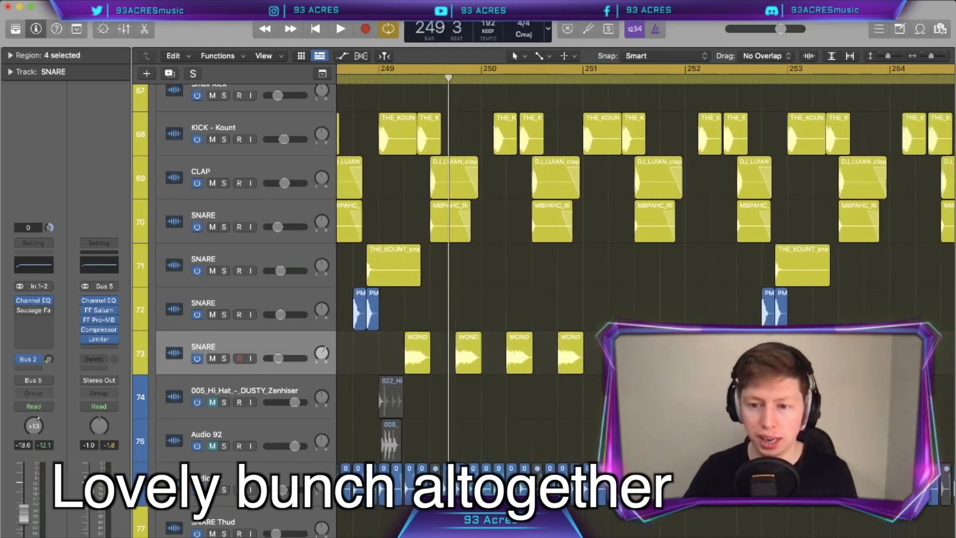
scroll(705, 354, down, 5)
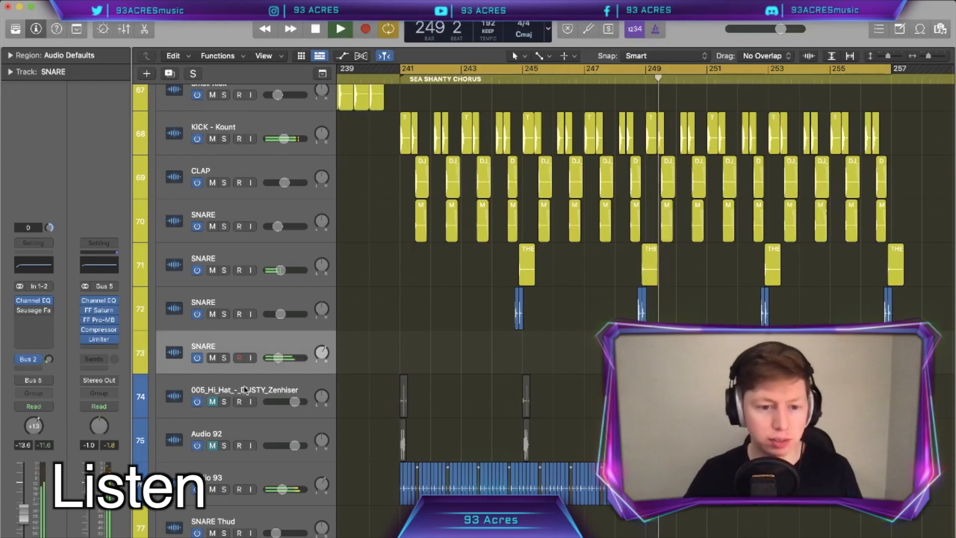
Lower the open hi-hat track's volume to -17.8 dB and mute every fourth open hi-hat hit.
drag(278, 358, 275, 358)
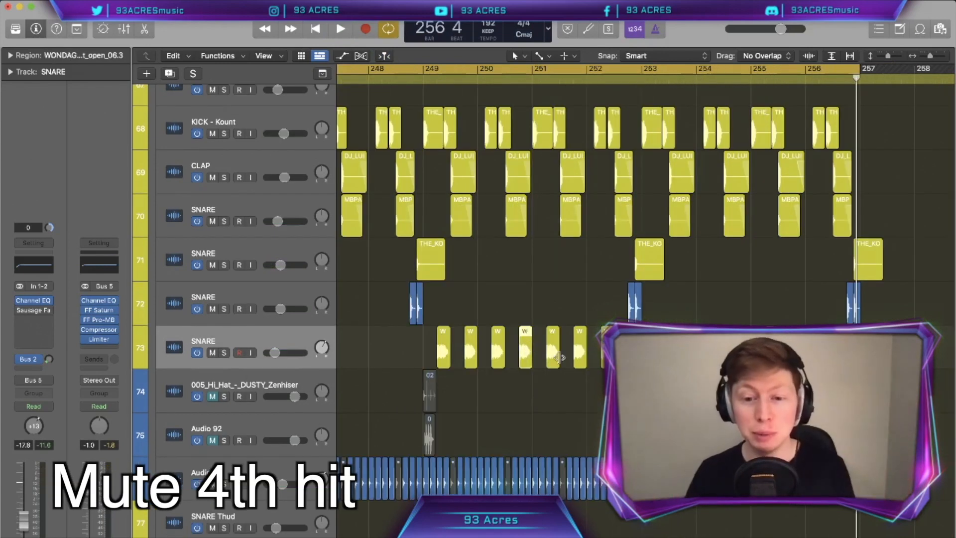
key(ctrl+m)
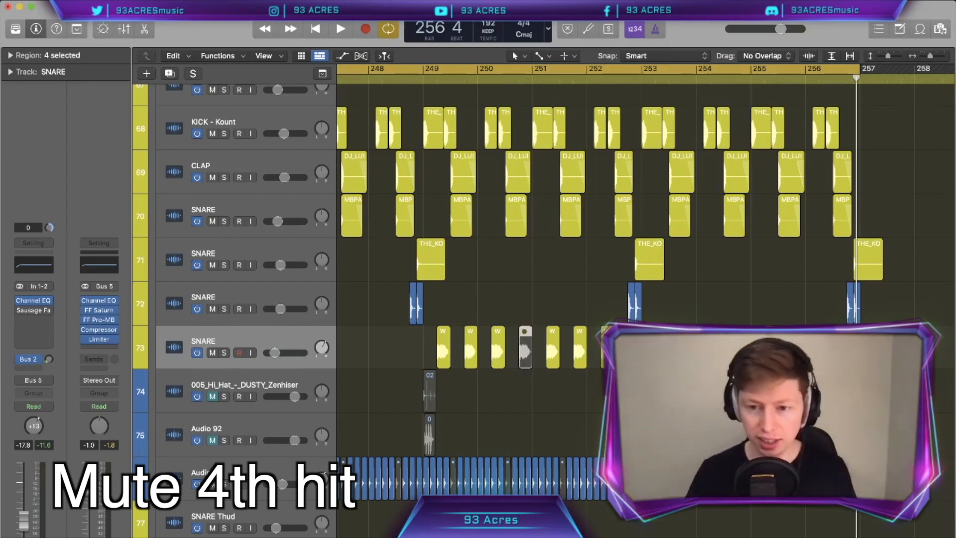
Filter the Splice samples to drums and snares, download the SOULSURPLUS verby snare, and place it on a new SNARE track at the end of bar 256.
double_click(424, 77)
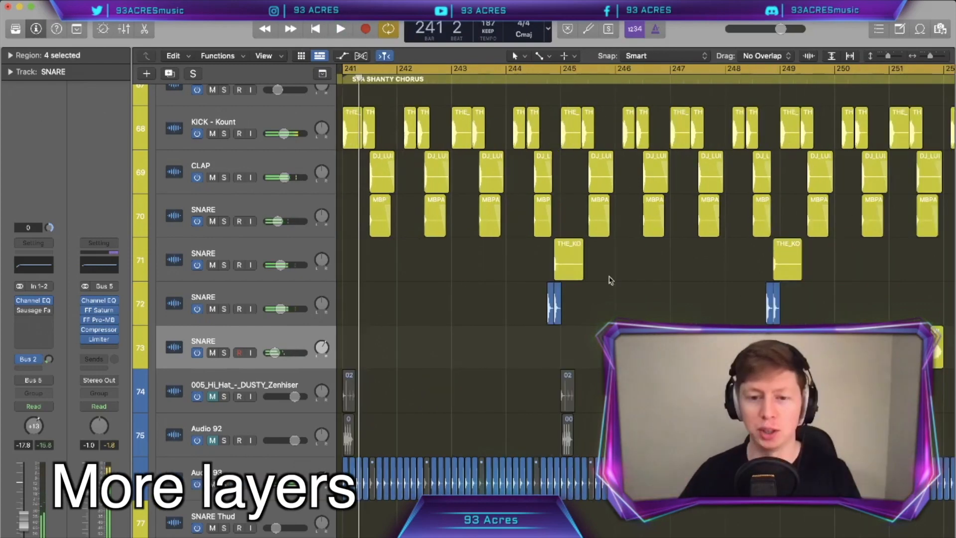
scroll(702, 320, right, 7)
scroll(703, 320, up, 5)
scroll(703, 320, right, 9)
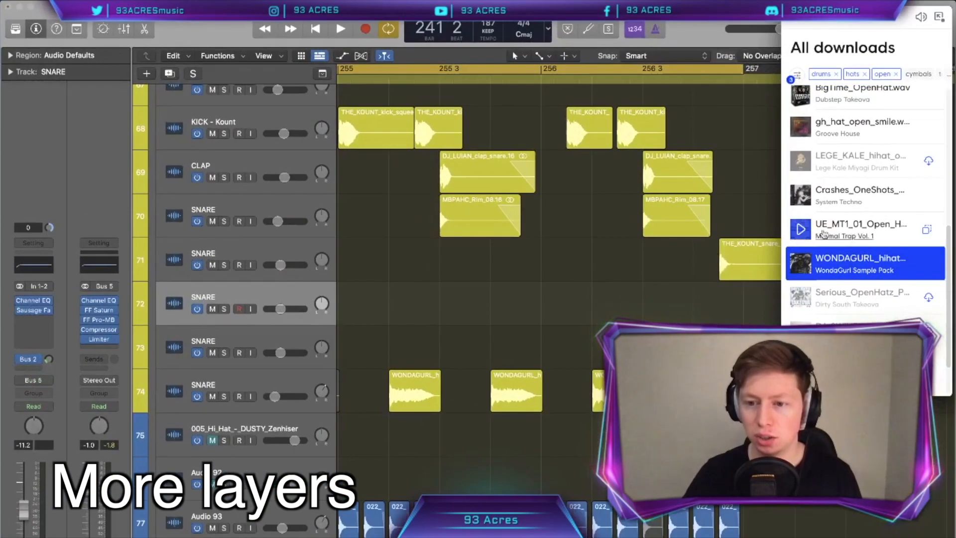
click(896, 75)
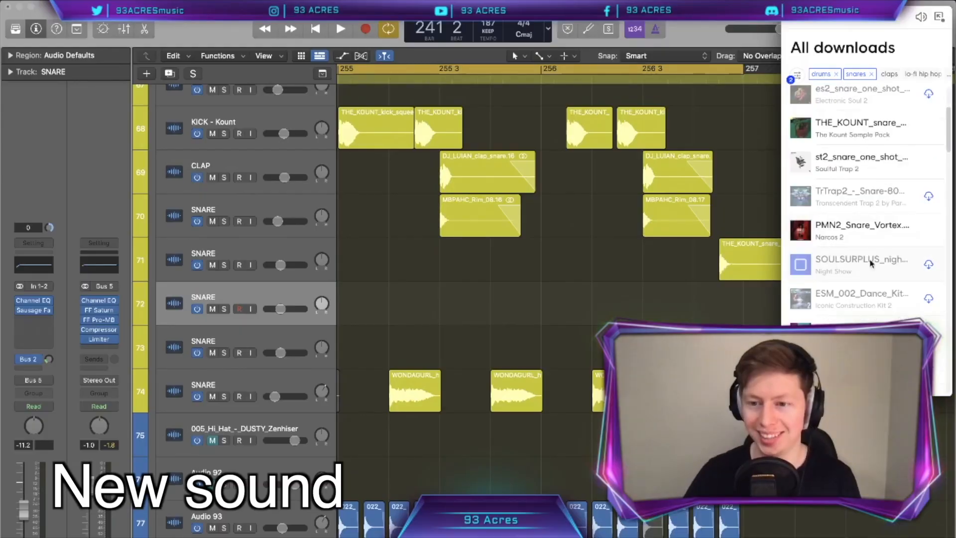
click(929, 264)
scroll(930, 149, down, 3)
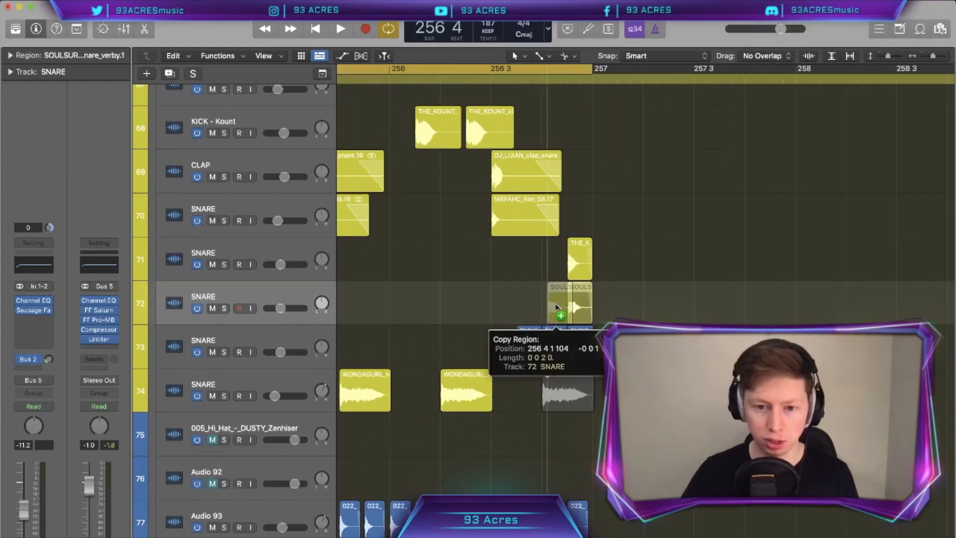
Rearrange the fill at the end of bar 256, keeping one SOULSURPLUS snare hit and copying the THE_KOUNT snare hit directly ahead of its original.
drag(558, 312, 552, 308)
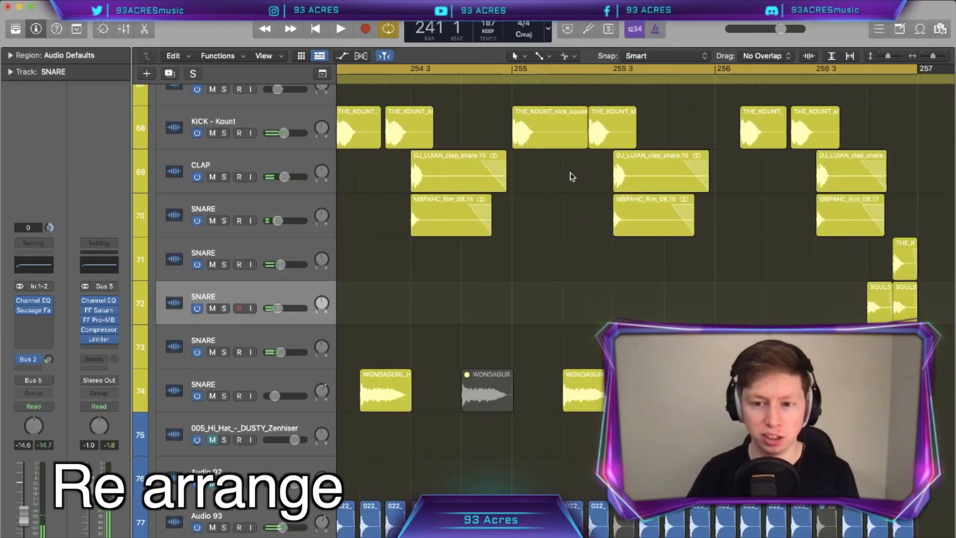
scroll(571, 177, right, 5)
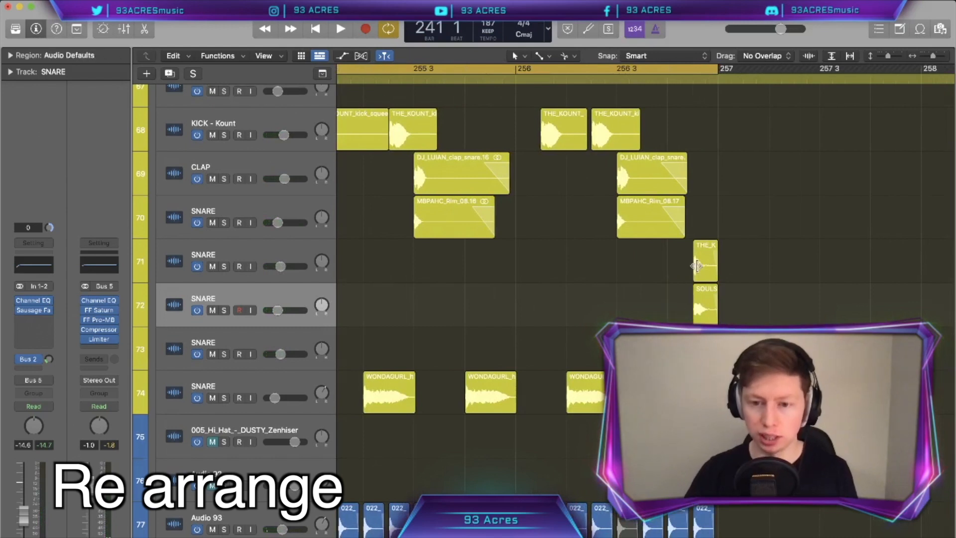
drag(682, 262, 659, 262)
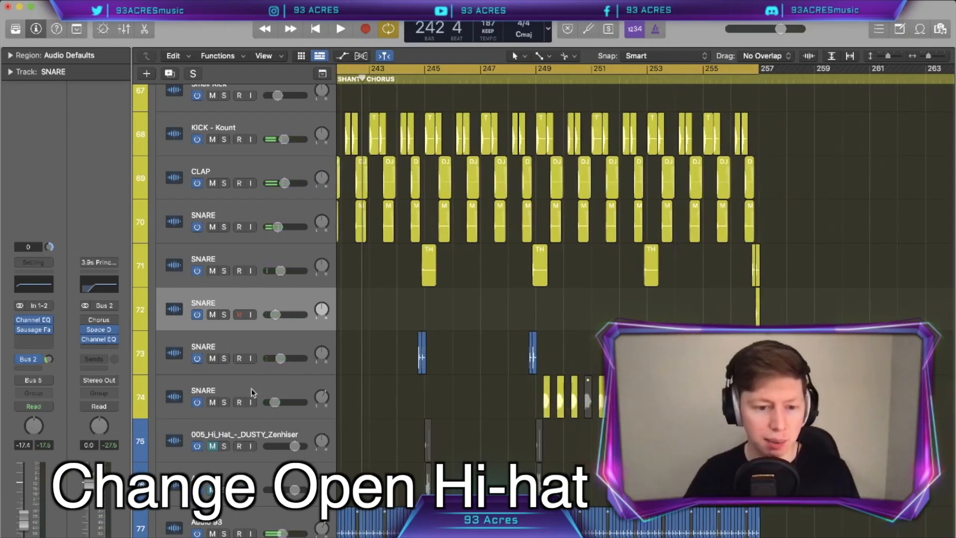
Add another SNARE track below the open hi-hat, filter the Splice samples to drums, hats and open, and browse for a replacement open hi-hat.
click(239, 397)
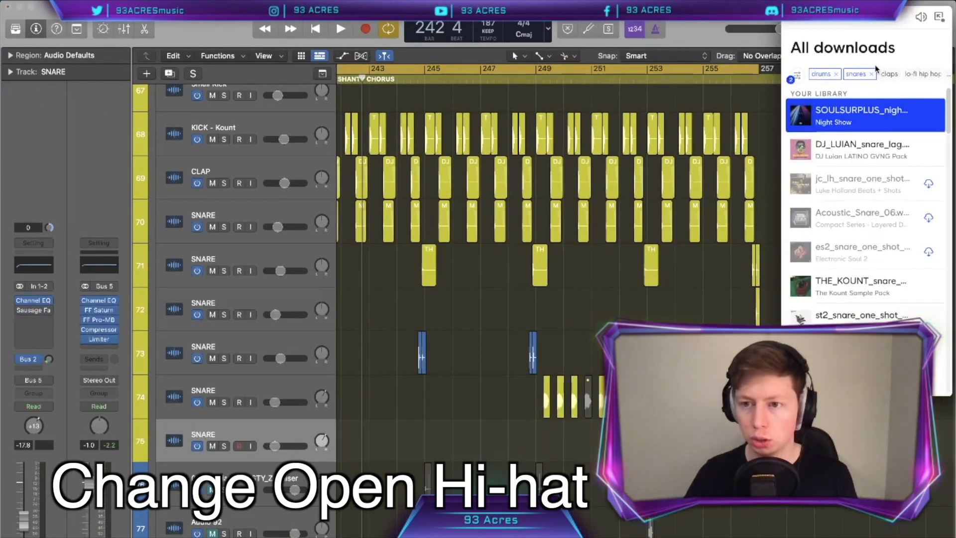
click(874, 74)
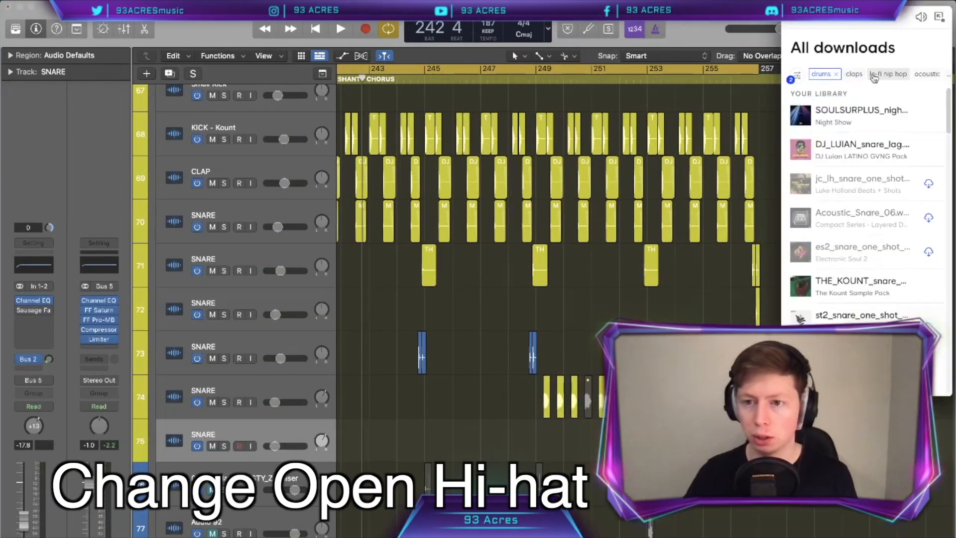
click(853, 74)
click(882, 74)
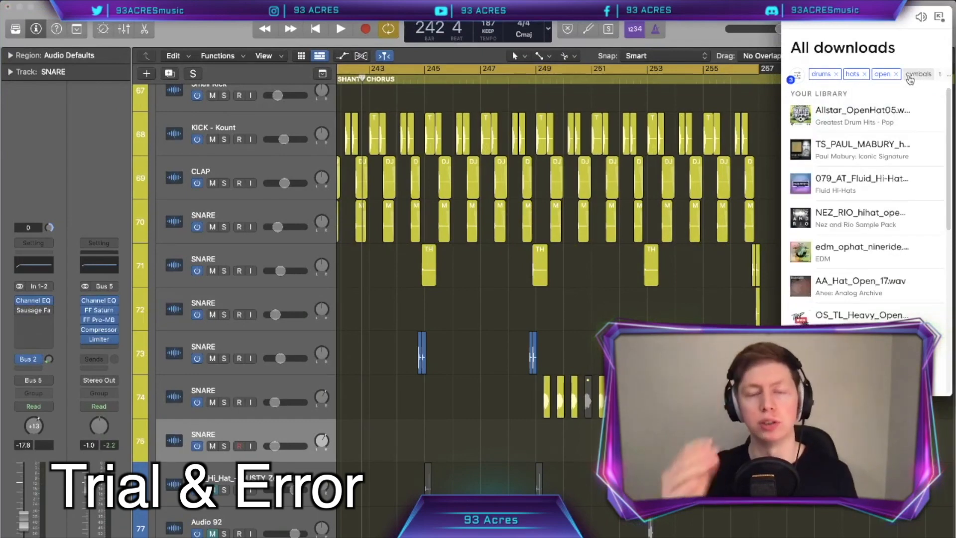
scroll(805, 152, down, 3)
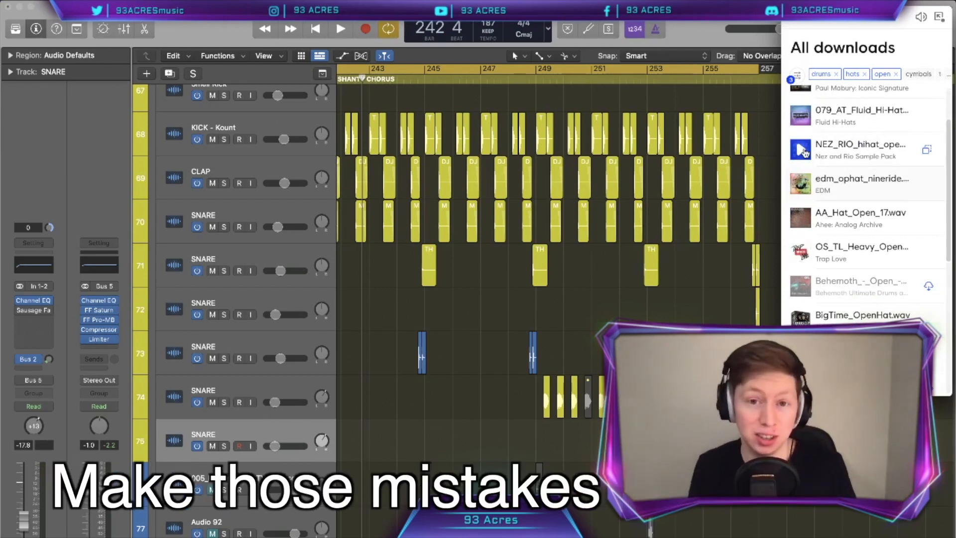
scroll(804, 151, down, 3)
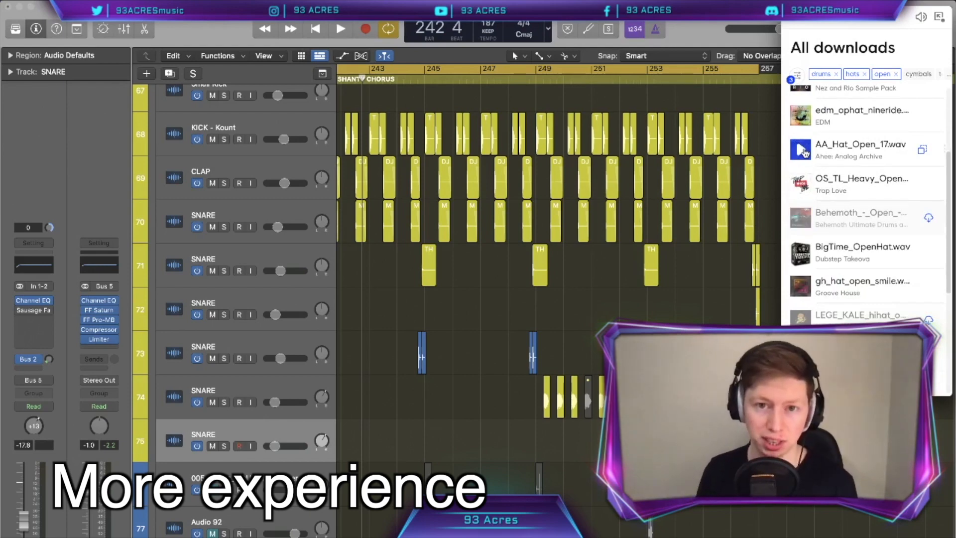
scroll(804, 152, down, 10)
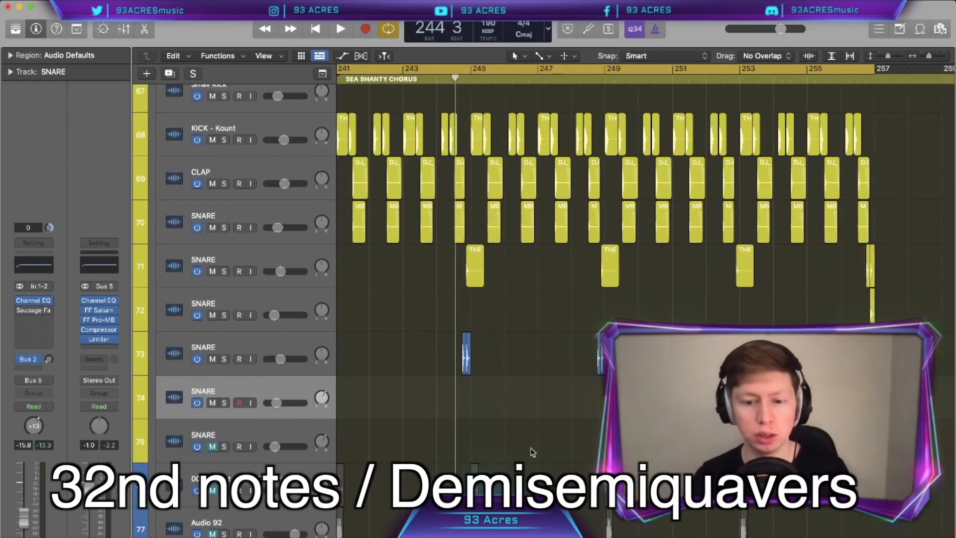
Arrange the 32nd-note hi-hat hits on the Audio 92 track at the ends of bars 248 and 253, and play the section back.
scroll(533, 452, down, 3)
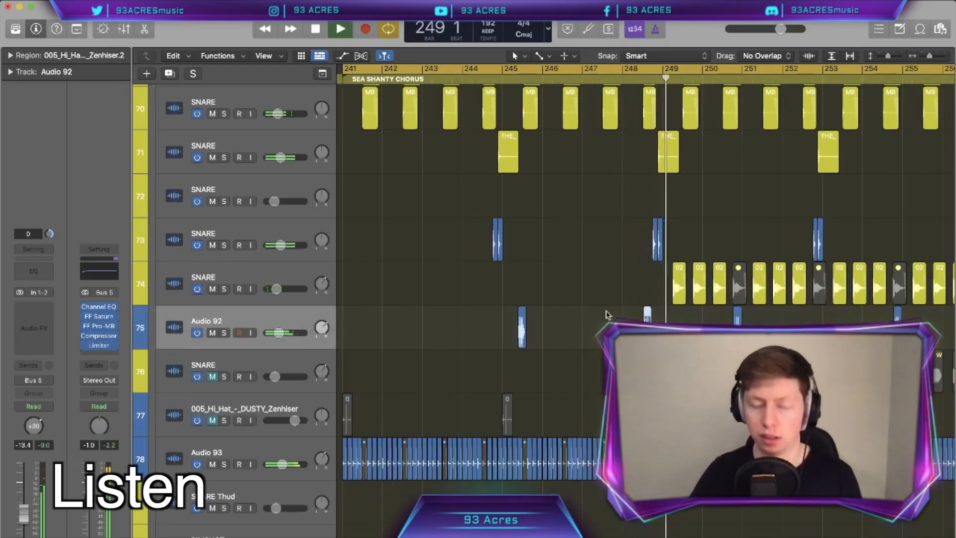
drag(658, 329, 658, 328)
double_click(621, 81)
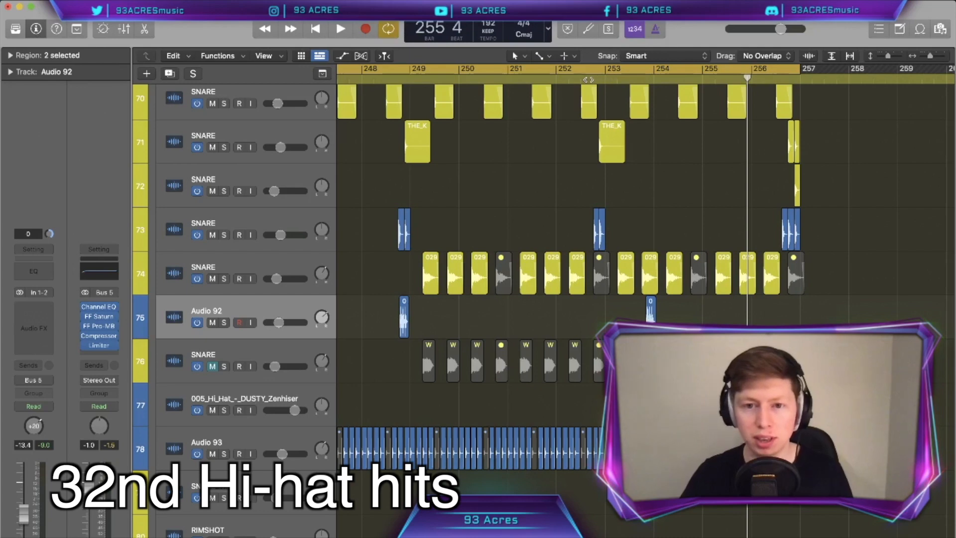
double_click(583, 79)
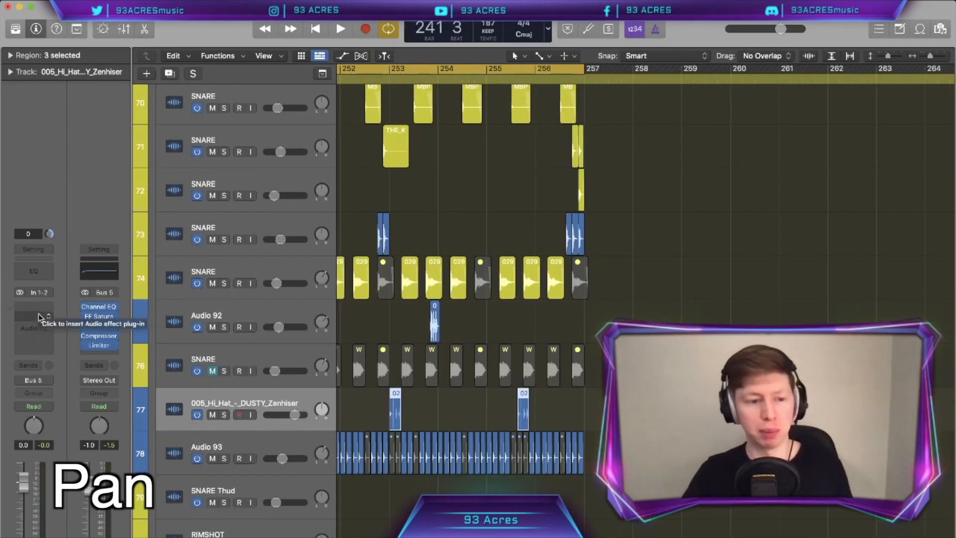
Insert the Soundtoys PanMan effect on the 005_Hi_Hat_-_DUSTY_Zenhiser track and choose its two-way direction option.
click(39, 315)
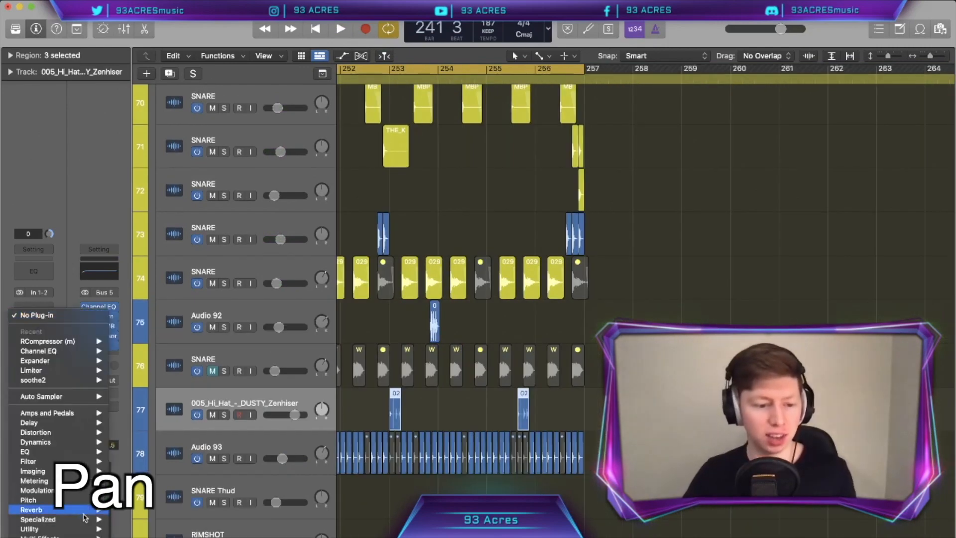
mouse_move(50, 535)
mouse_move(174, 518)
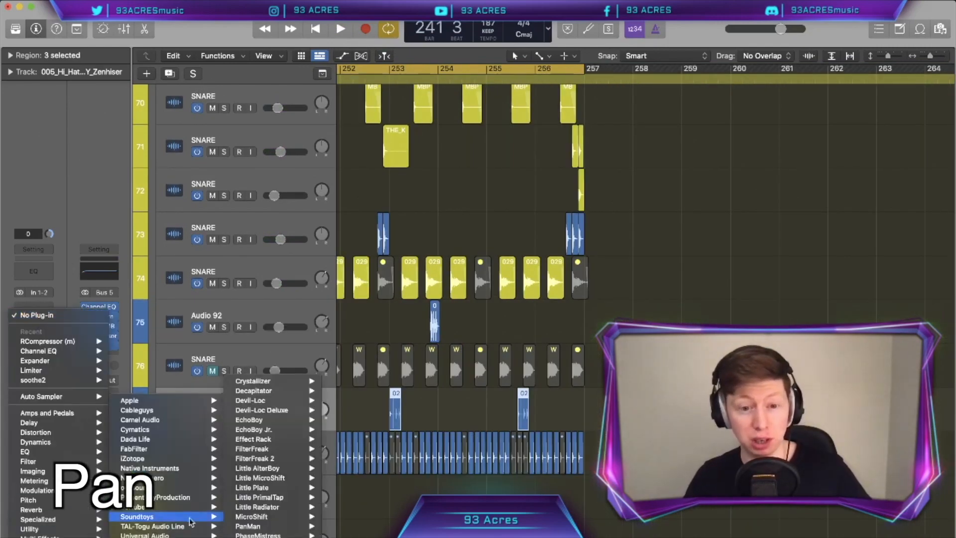
click(343, 527)
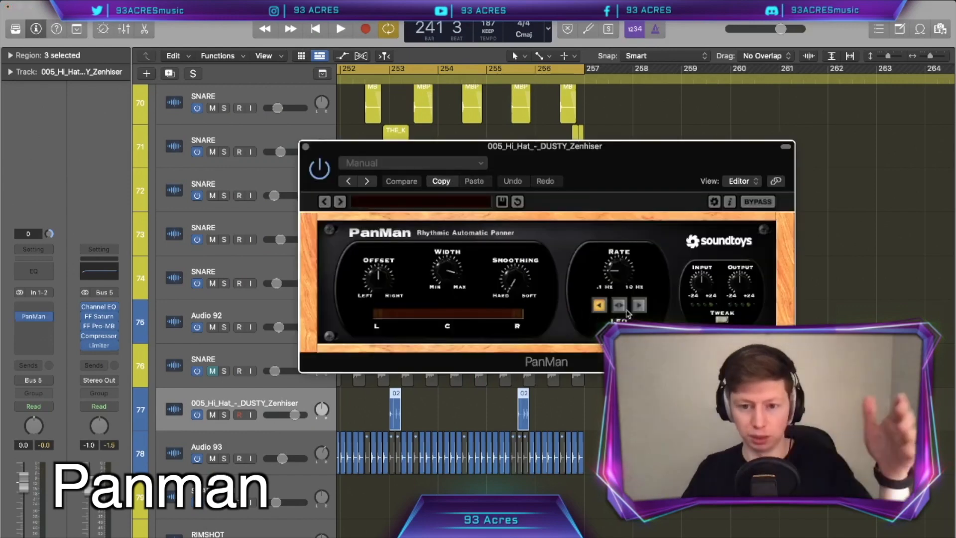
click(620, 306)
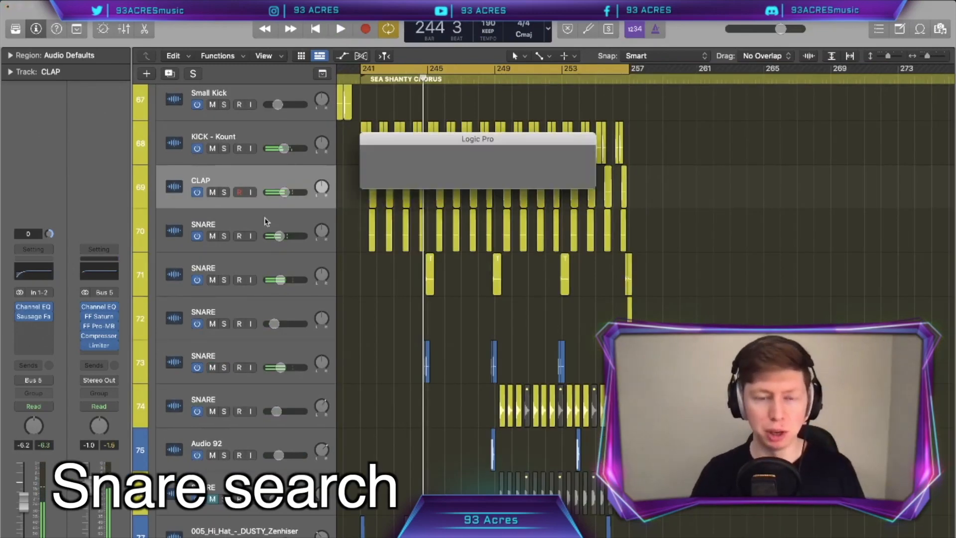
Add a second CLAP track, layer the THE_KOUNT snare from Splice on it under the claps, and close the Sausage Fattener settings after playback.
click(265, 222)
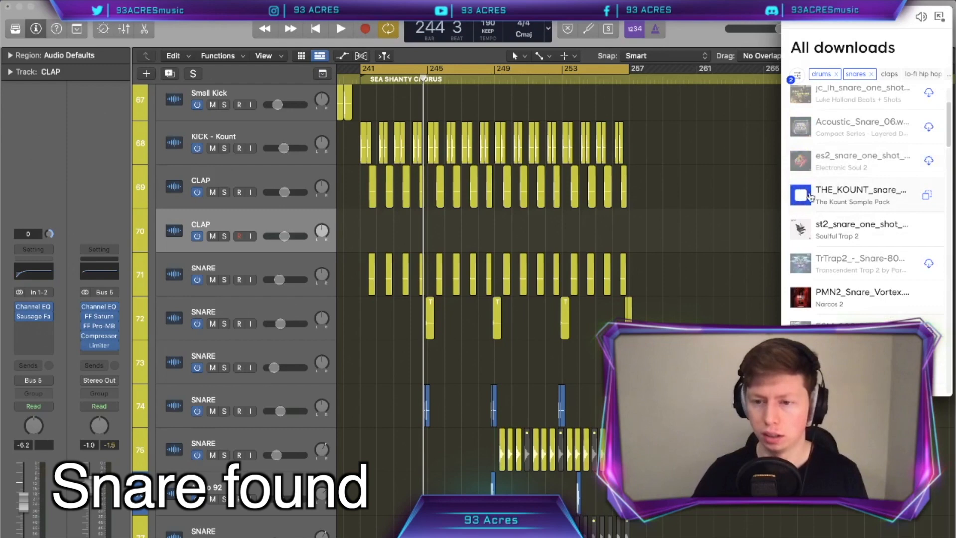
drag(846, 195, 383, 236)
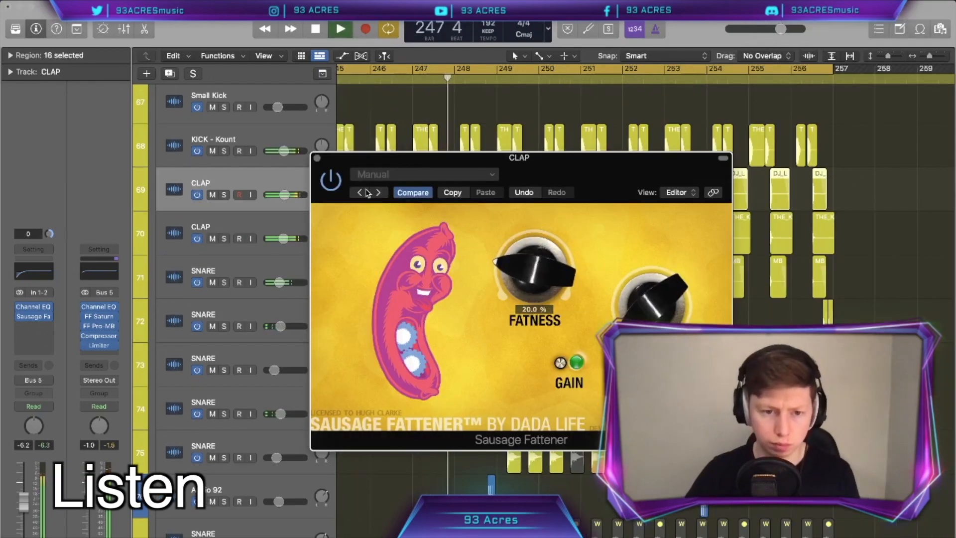
click(318, 158)
key(space)
Add a third CLAP track and place the TS_CINEM thud sample from Splice on it.
click(296, 230)
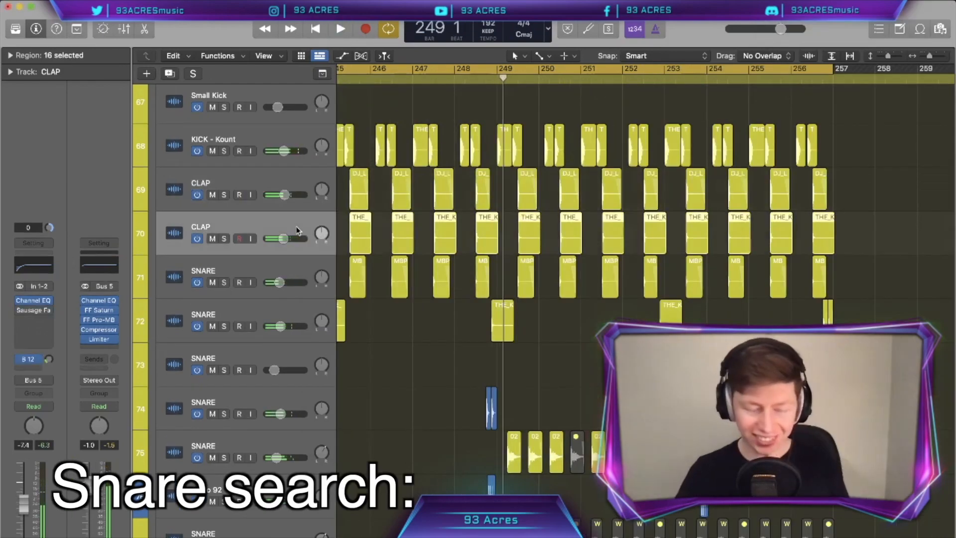
key(super+d)
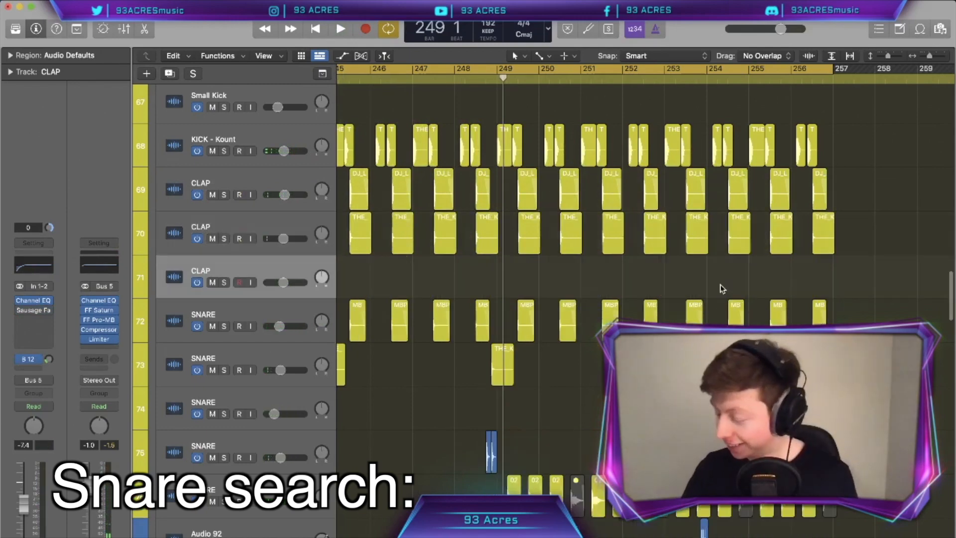
key(ctrl+Up)
click(874, 287)
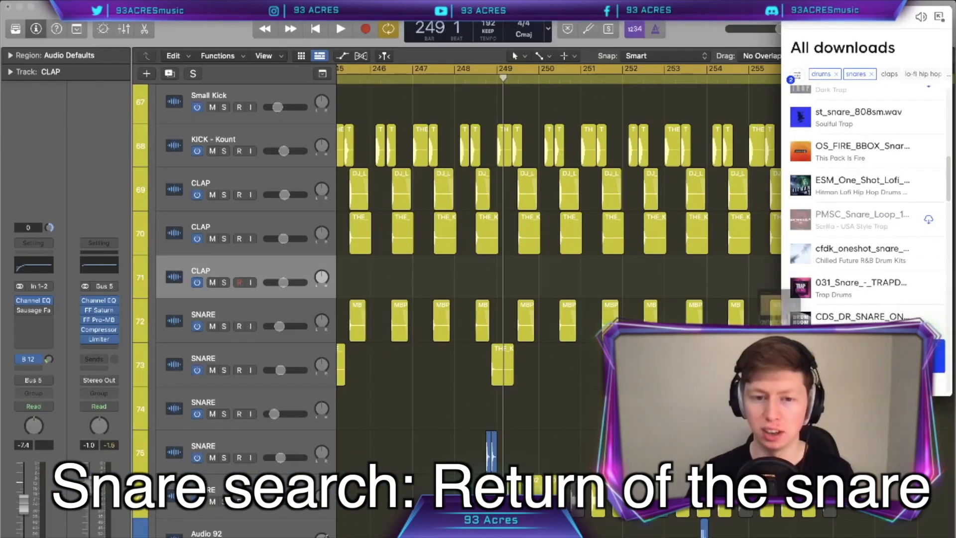
drag(771, 305, 351, 277)
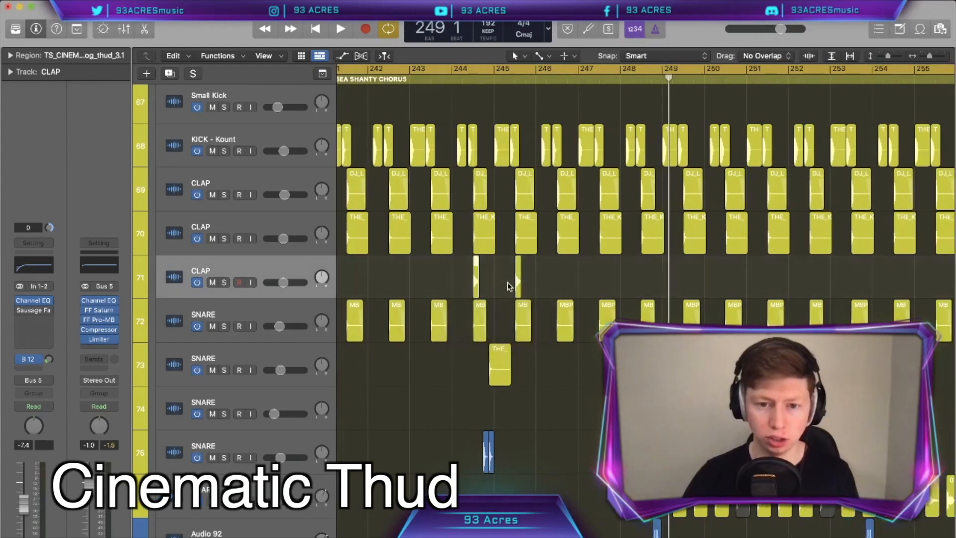
Copy the thud hits along their track to match the clap pattern, and set the Audio 93 volume to about -8.0 dB.
scroll(508, 284, left, 4)
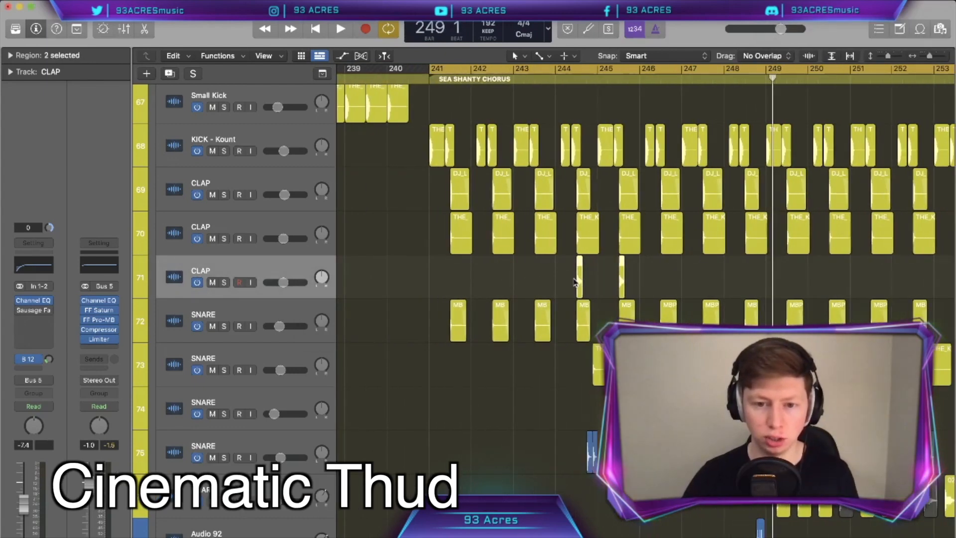
drag(576, 282, 495, 278)
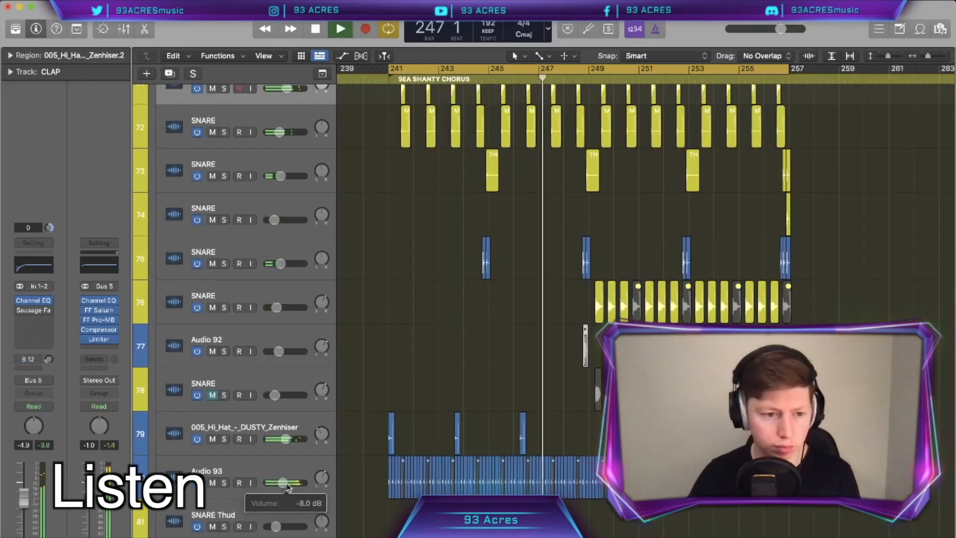
click(270, 470)
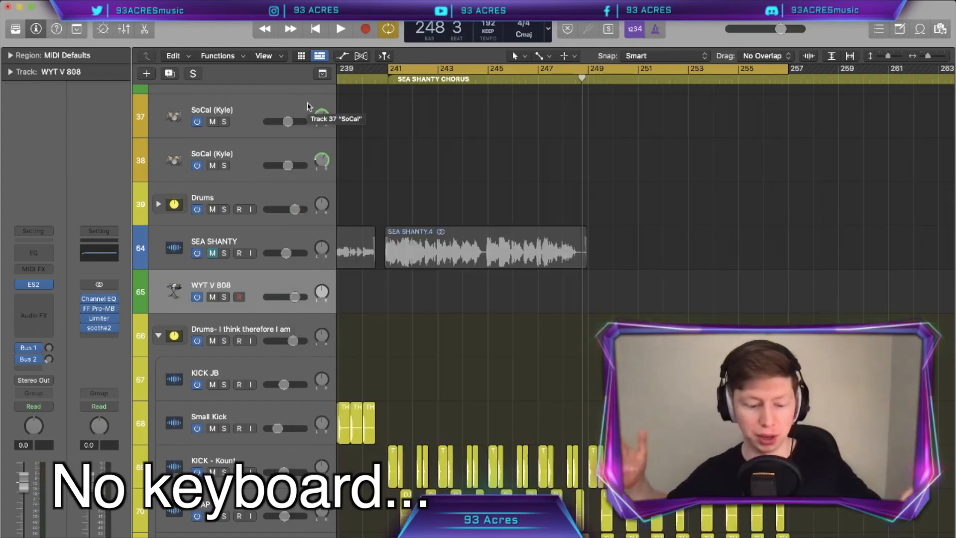
Show Musical Typing for the WYT V 808 track and try out bass notes against the soloed SEA SHANTY audio.
key(super+k)
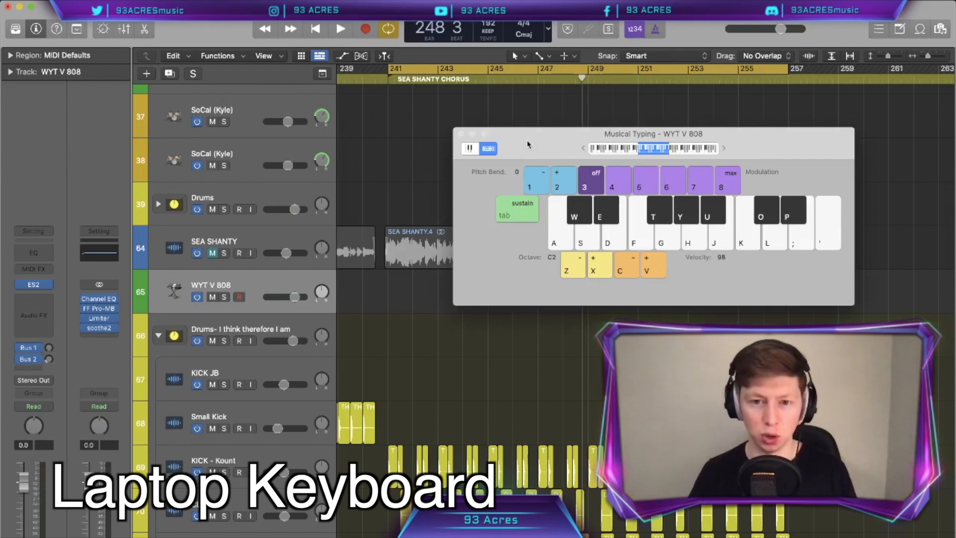
drag(528, 144, 352, 315)
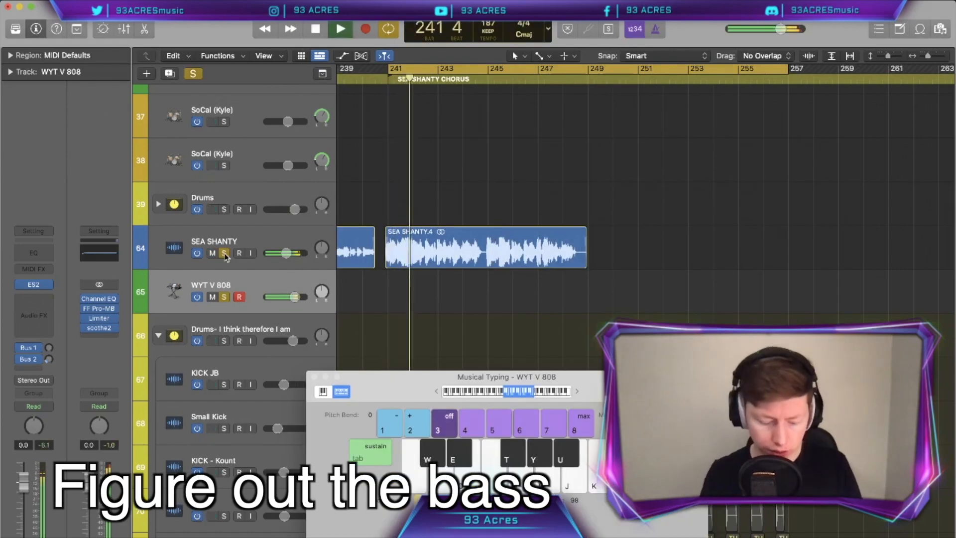
key(e)
key(f)
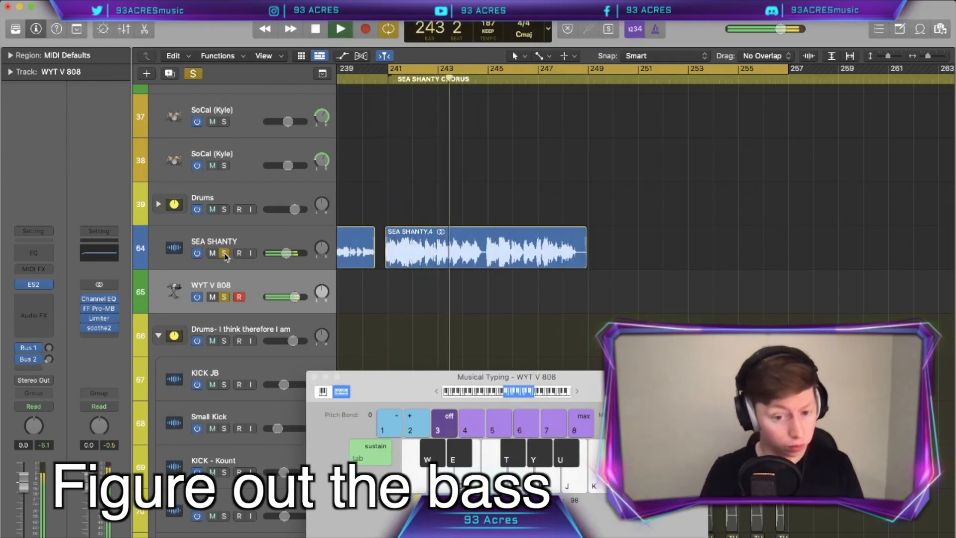
key(a)
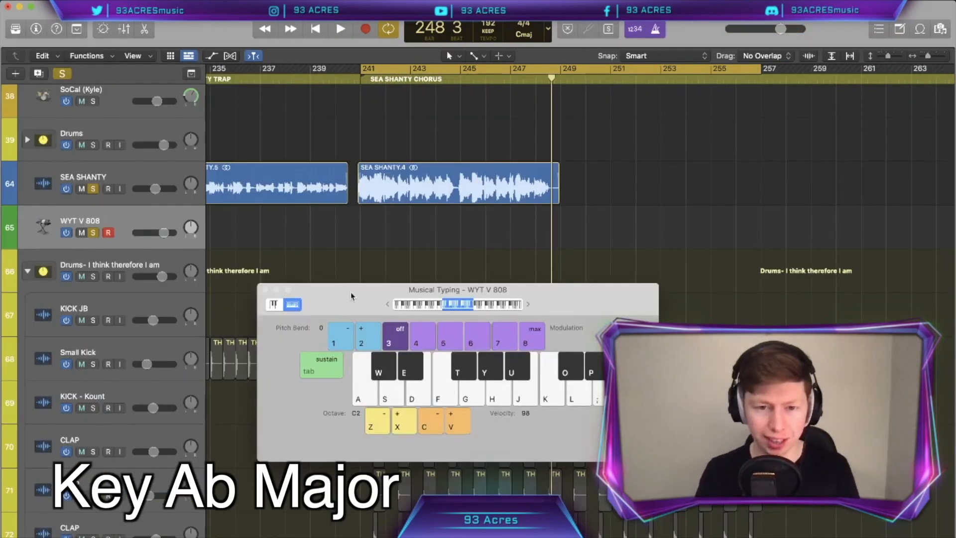
Record the 808 bass line on the WYT V 808 track along the whole SEA SHANTY chorus, bars 241 to 249.
key(r)
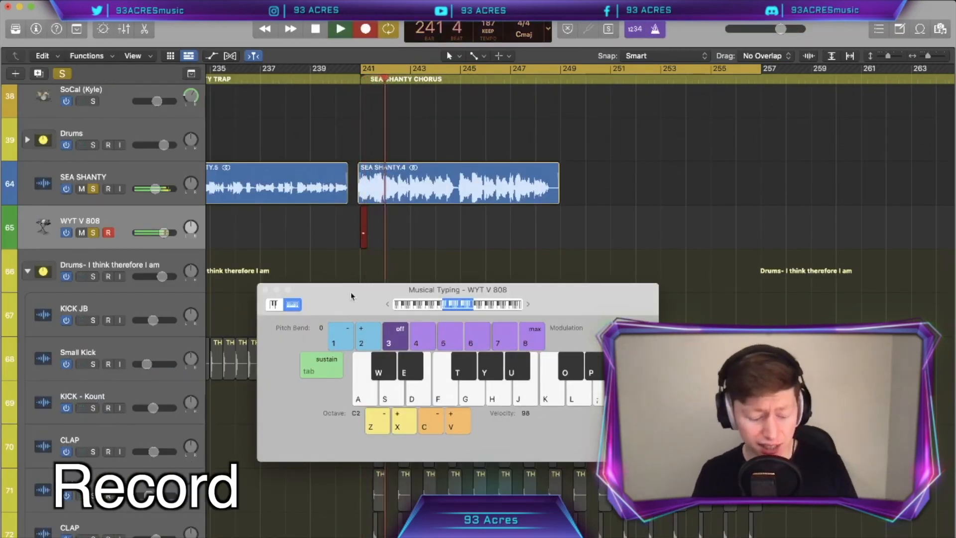
key(f)
key(f)
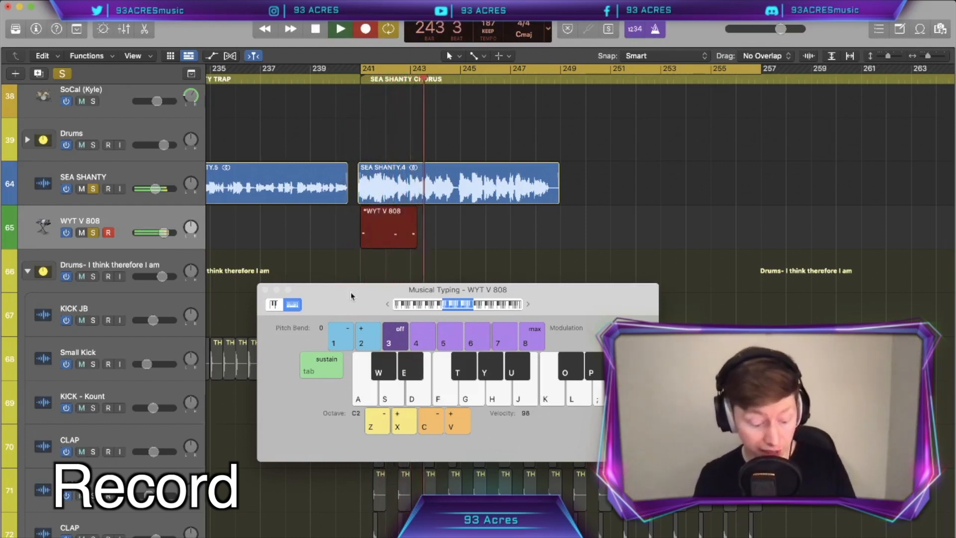
key(f)
key(y)
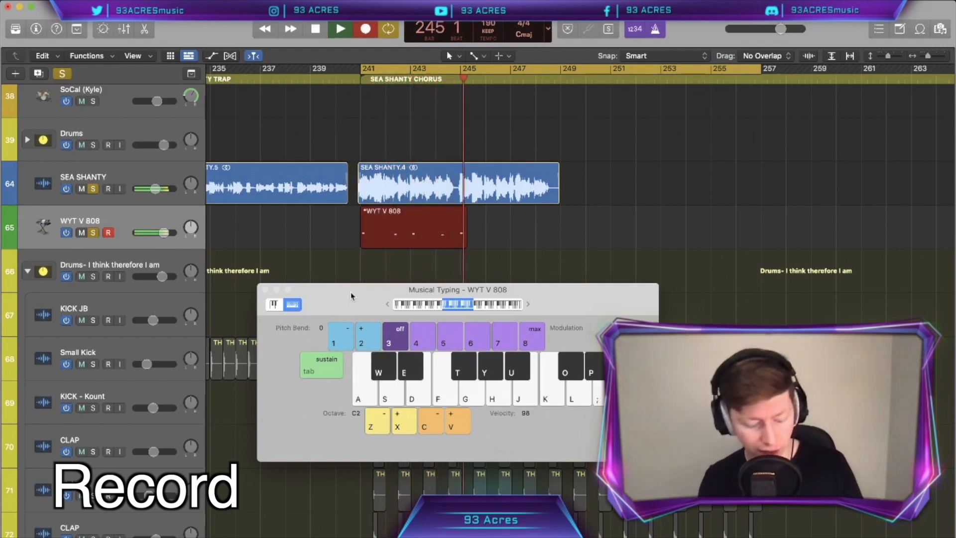
key(y)
key(e)
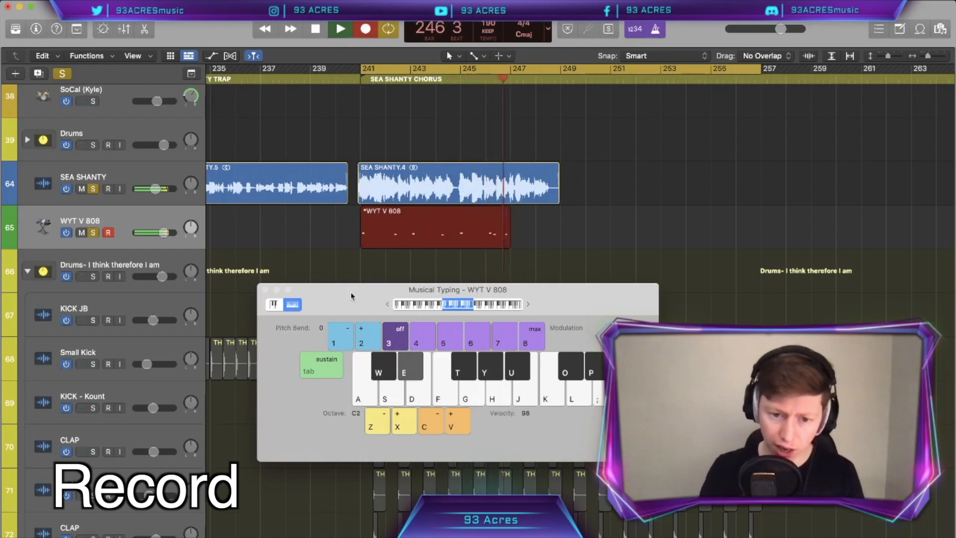
key(e)
key(e)
key(e)
key(a)
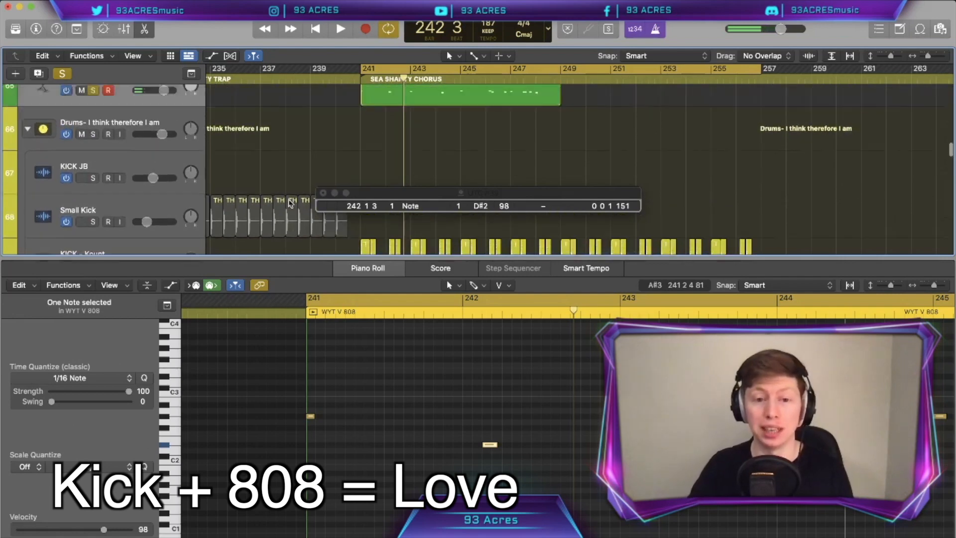
scroll(290, 203, up, 3)
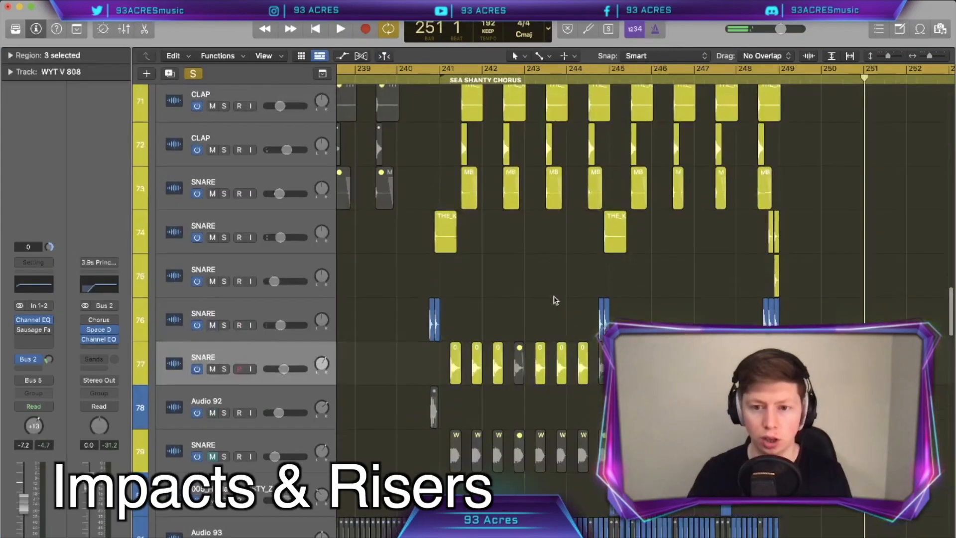
scroll(556, 300, up, 2)
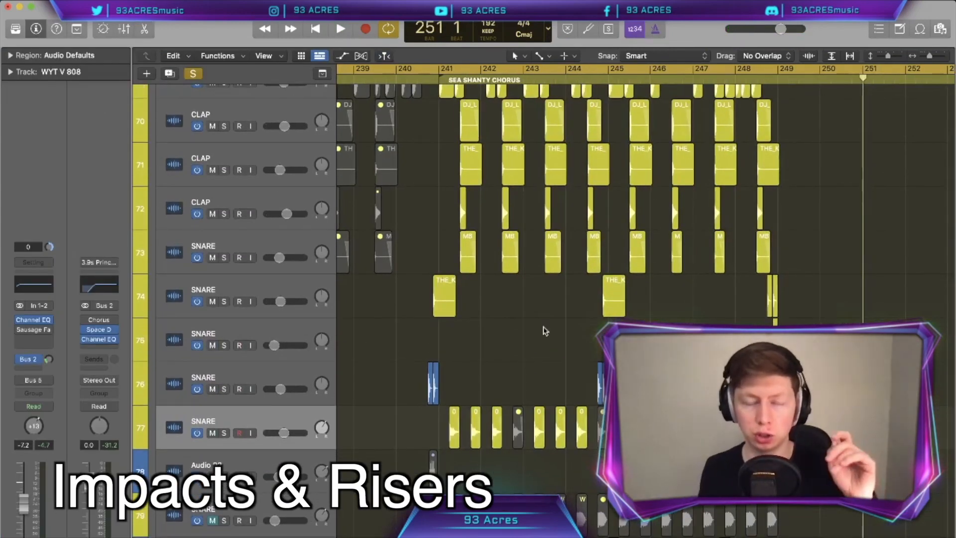
scroll(545, 331, down, 15)
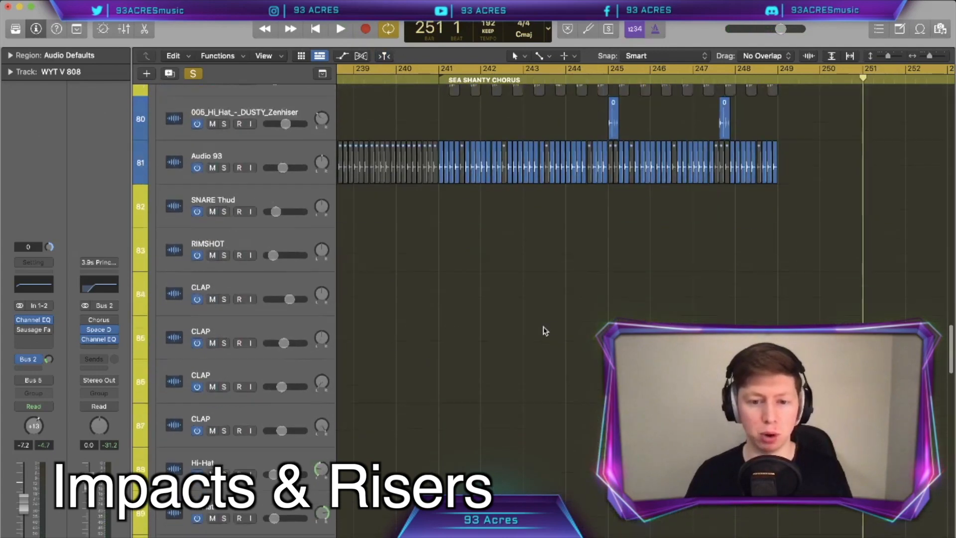
scroll(545, 331, down, 10)
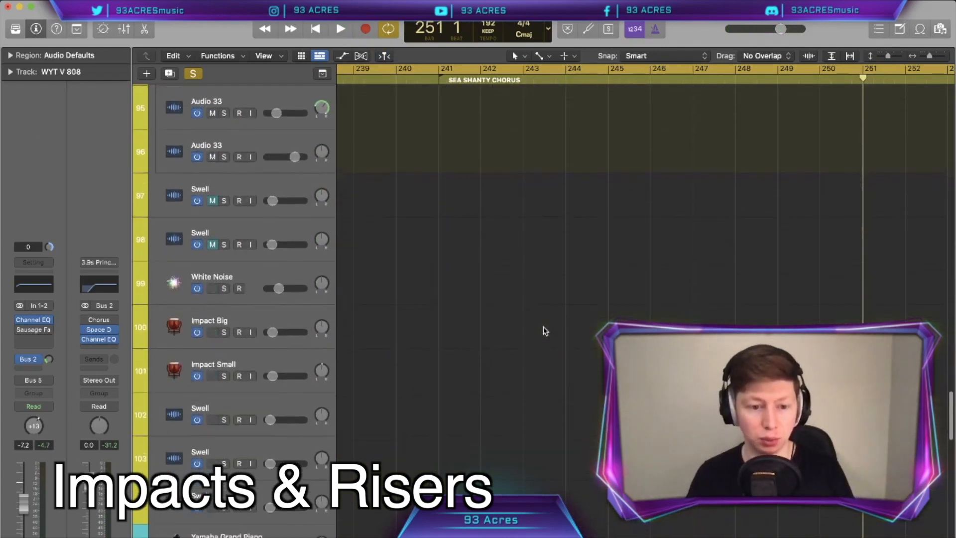
scroll(546, 331, up, 1)
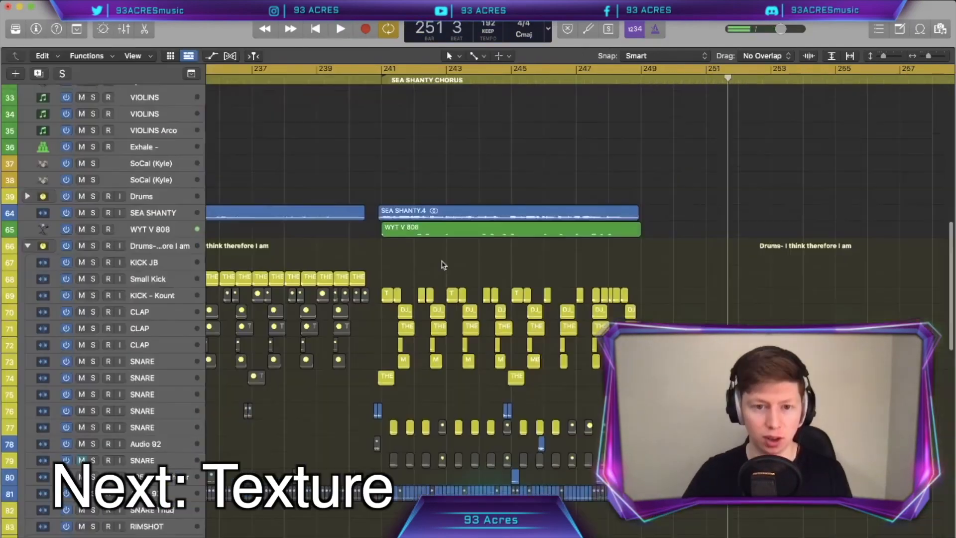
Add one software instrument track below WYT V 808 and load Kontakt as its instrument for an airy synth.
click(170, 258)
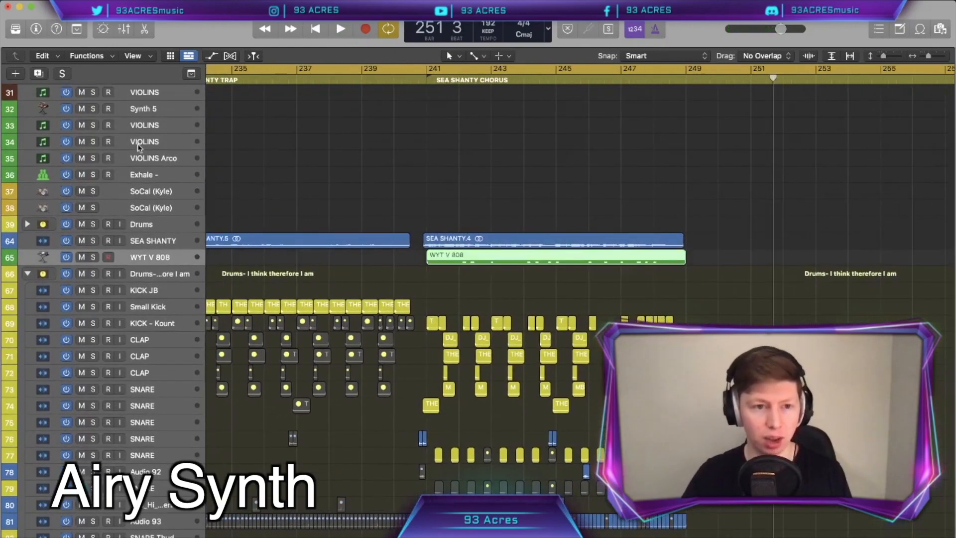
click(17, 73)
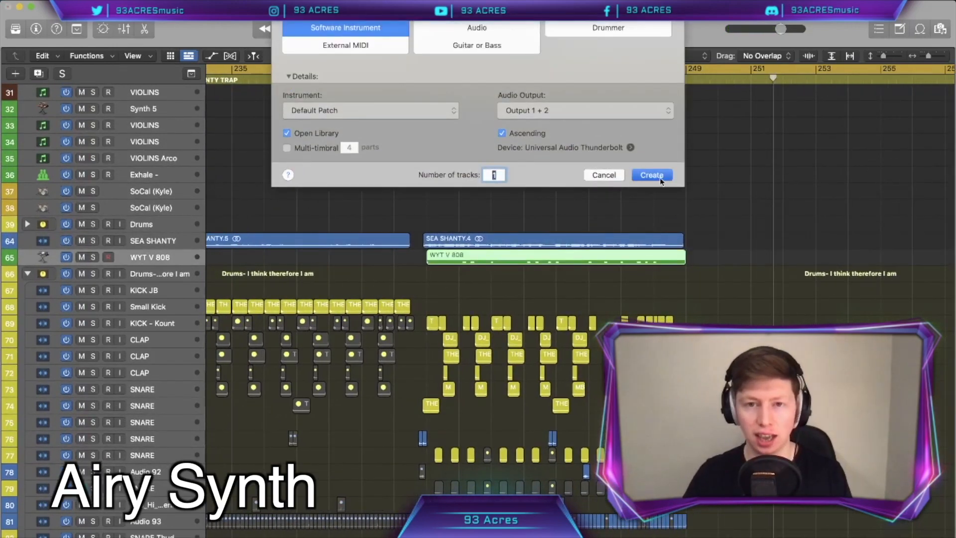
key(Return)
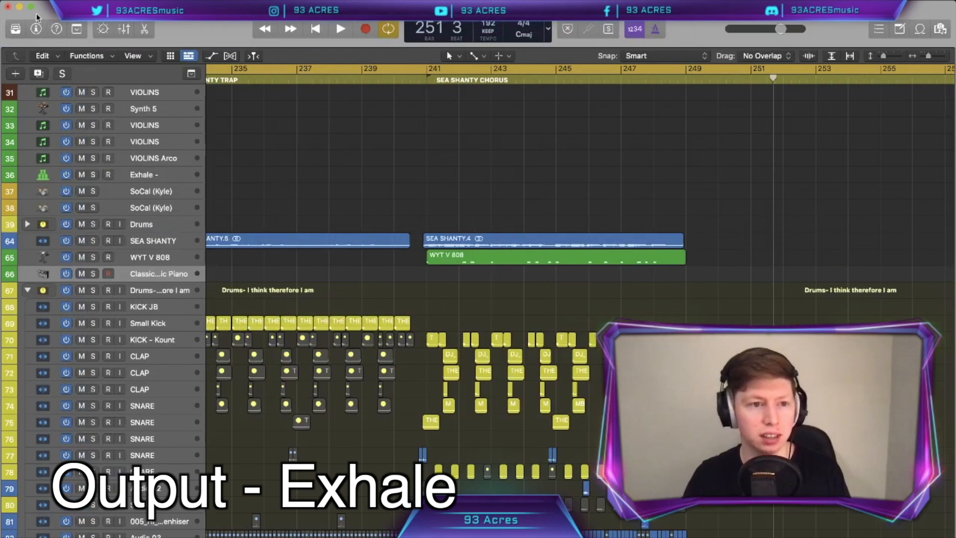
key(i)
click(52, 285)
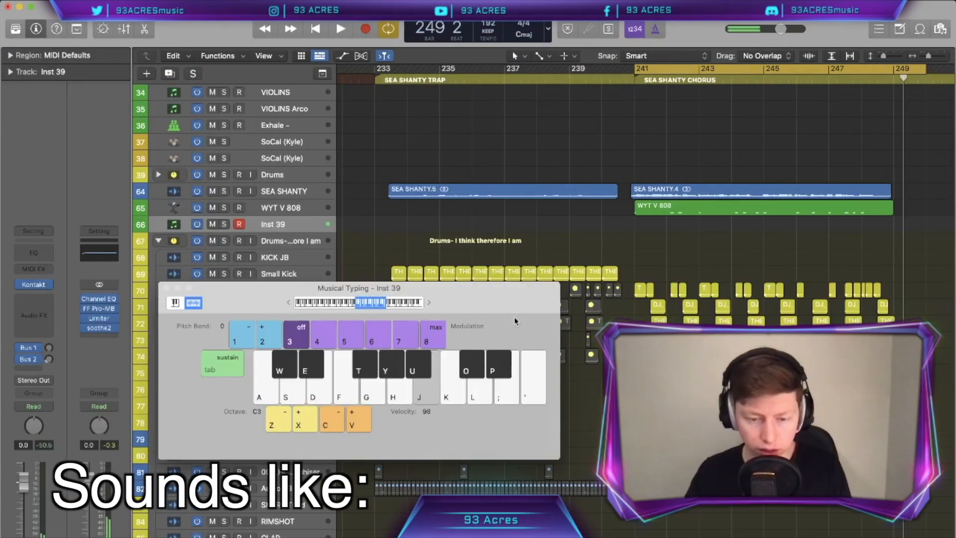
Record a long held note on the Inst 39 track across the chorus and fade its volume out at the region's end.
key(k)
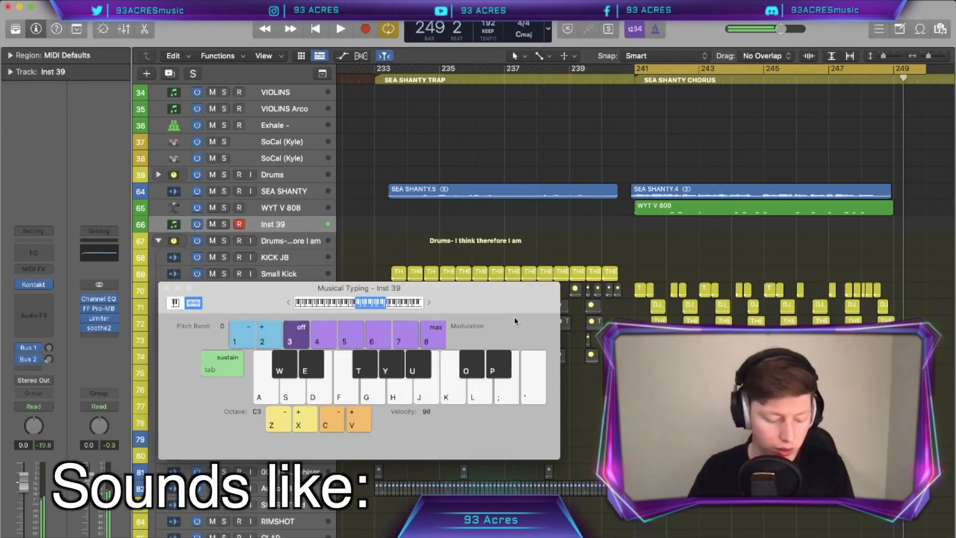
key(r)
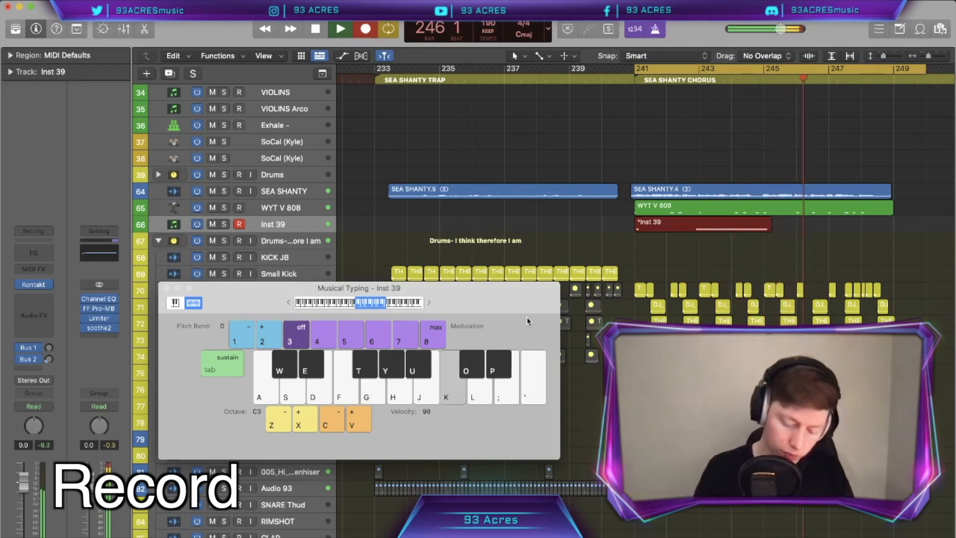
key(p)
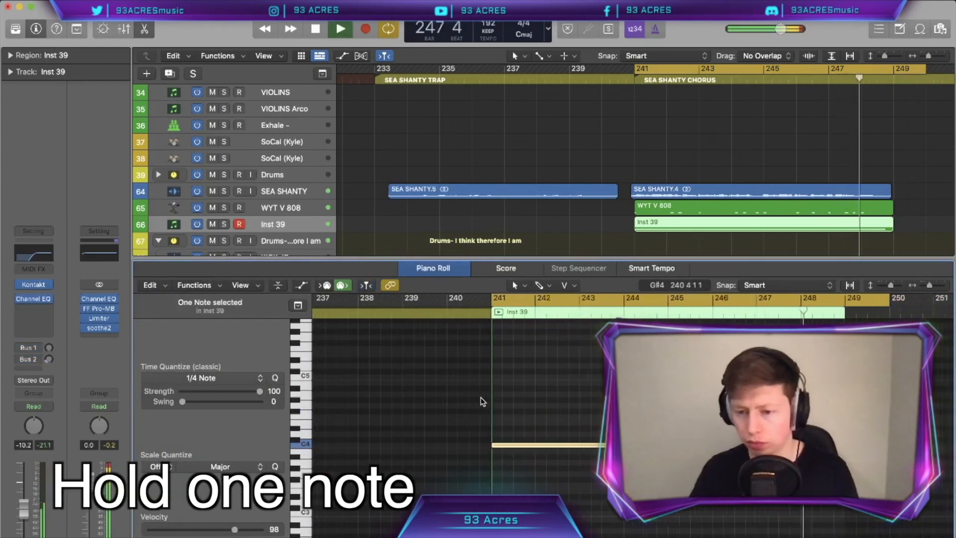
key(space)
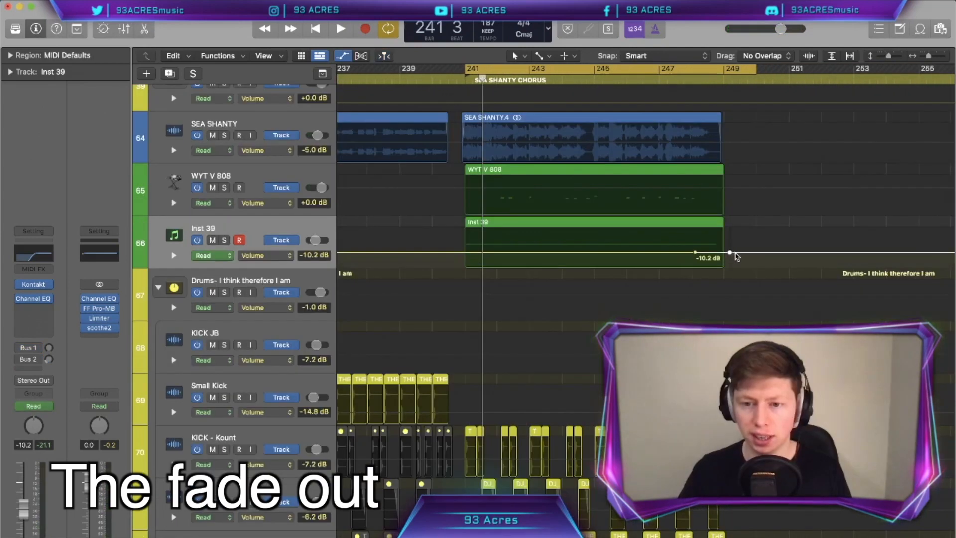
drag(734, 254, 736, 269)
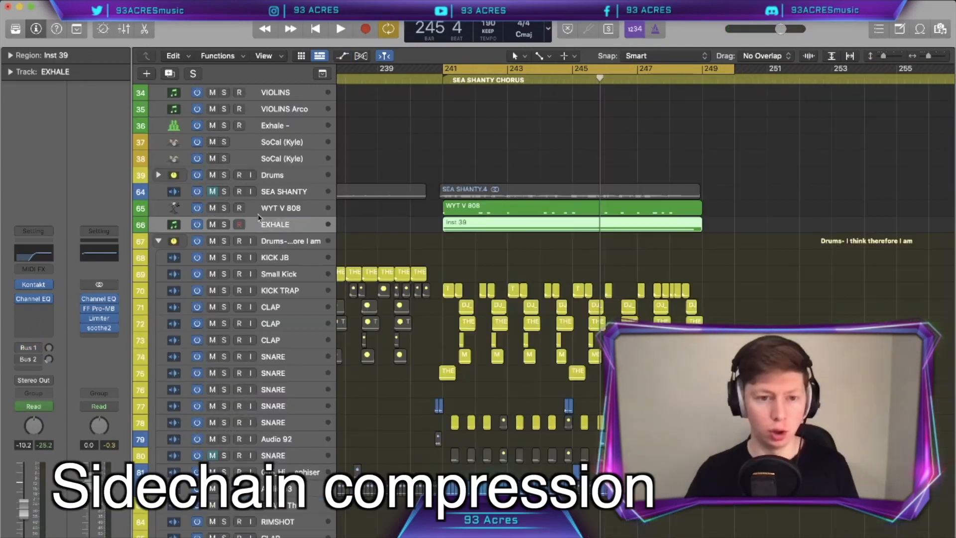
Insert a Compressor after the Channel EQ on the EXHALE track.
click(44, 308)
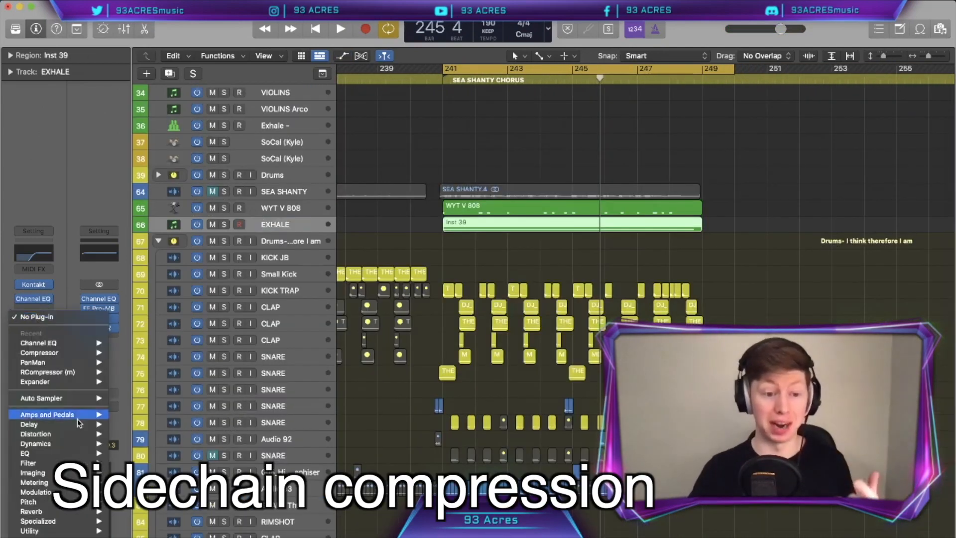
mouse_move(76, 354)
click(131, 354)
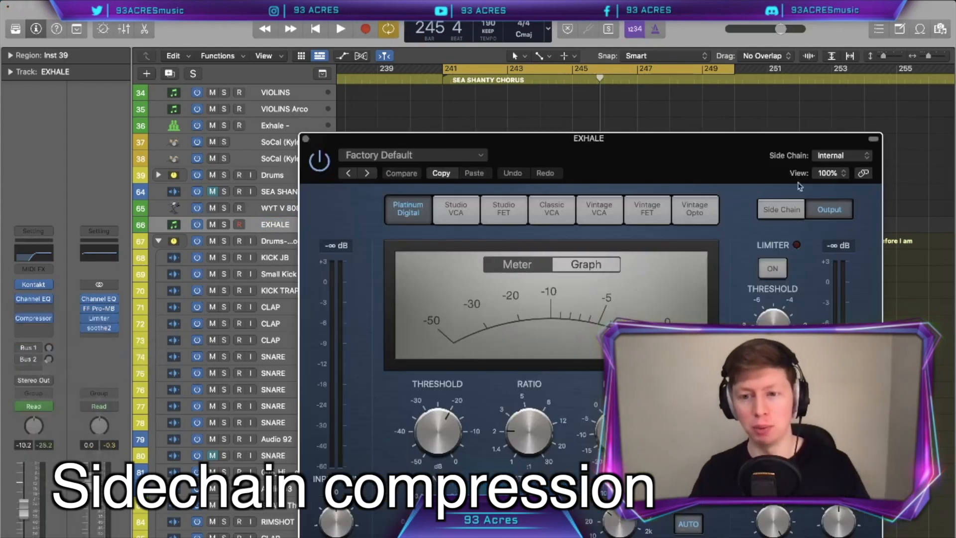
Set the EXHALE compressor's side chain source to KICK TRAP (Audio 60) and lower its threshold during playback.
click(786, 206)
click(831, 156)
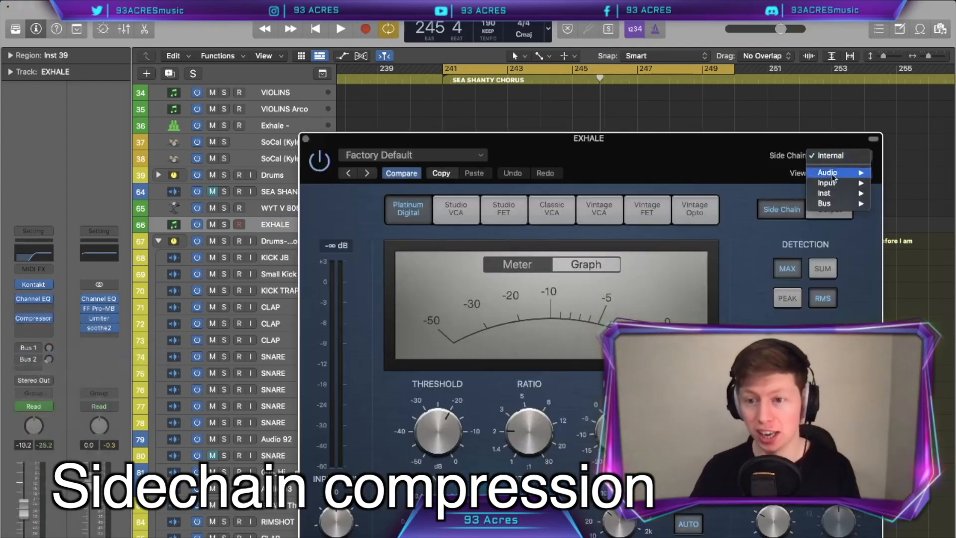
mouse_move(827, 172)
scroll(691, 245, down, 10)
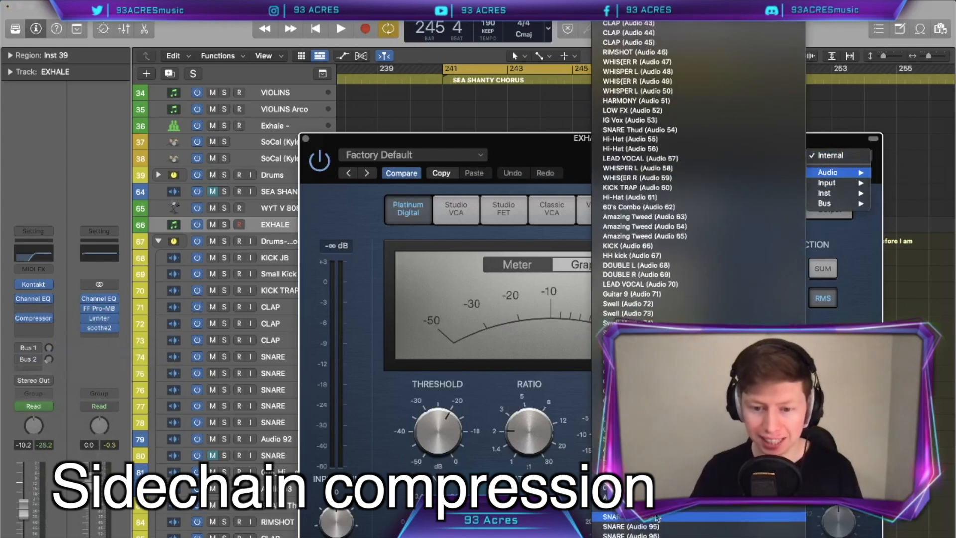
click(645, 191)
key(space)
drag(441, 433, 441, 445)
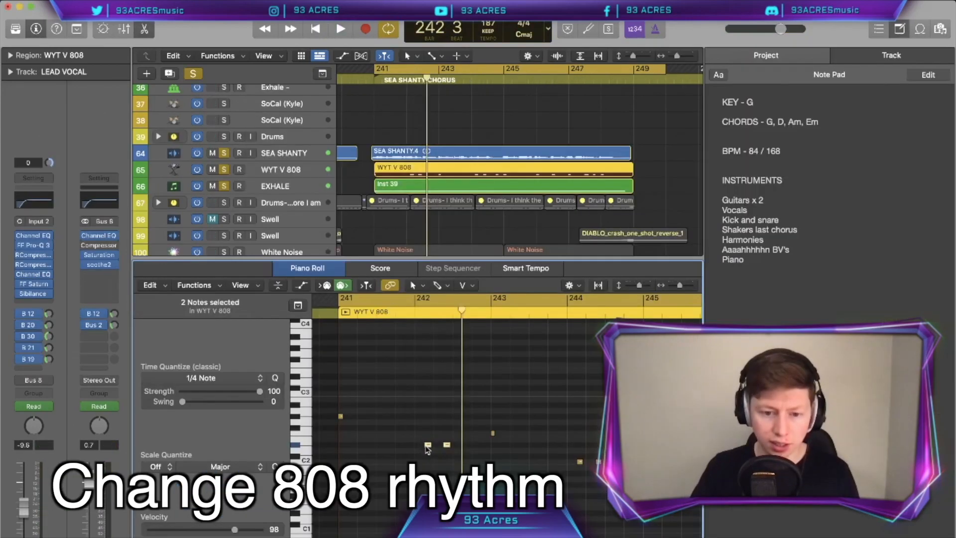
Shift the two WYT V 808 notes in bar 242 slightly later and solo the drum stack to compare the 808 with the kick.
drag(428, 450, 436, 450)
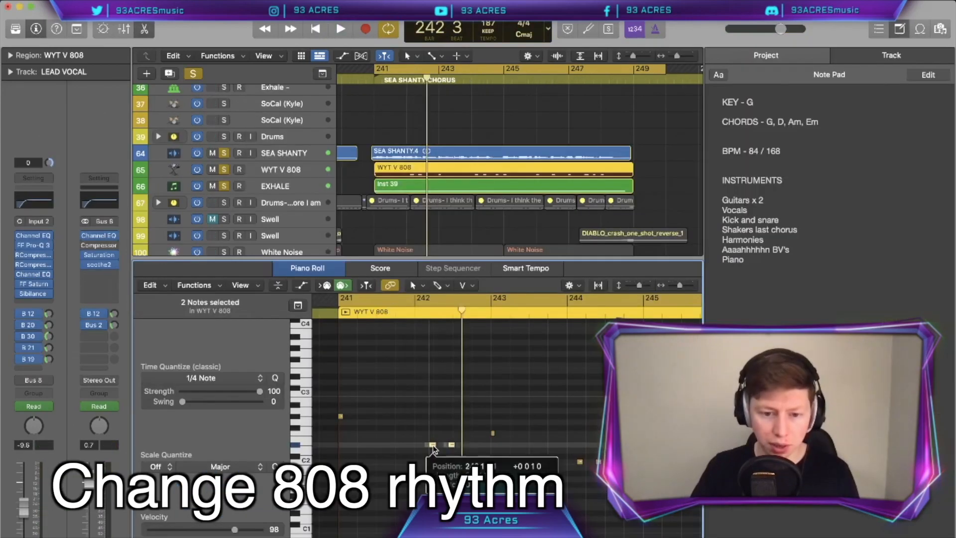
key(space)
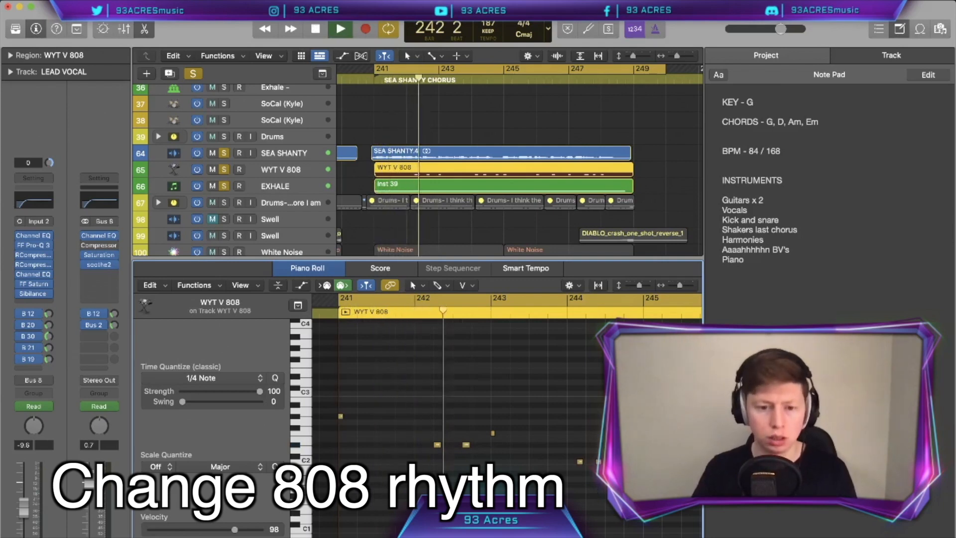
scroll(581, 465, right, 1)
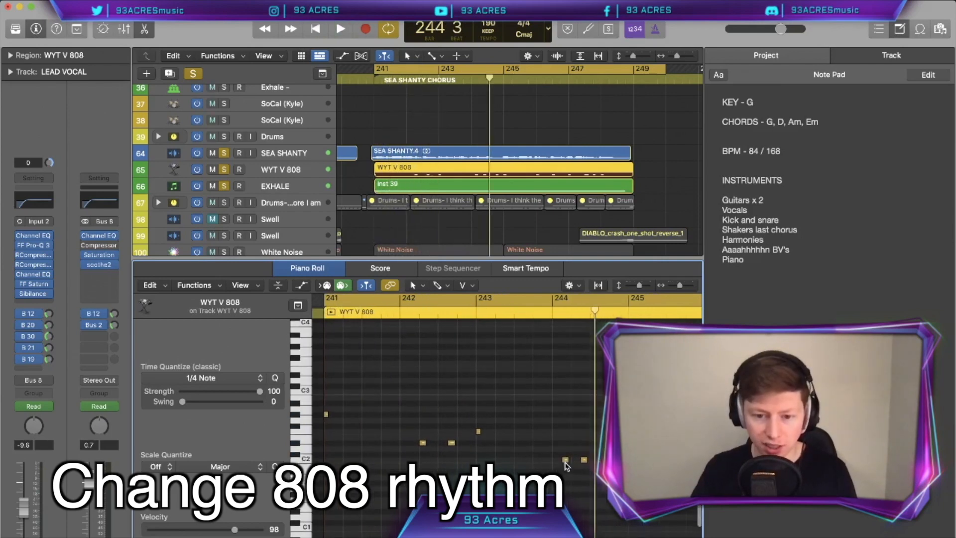
click(566, 459)
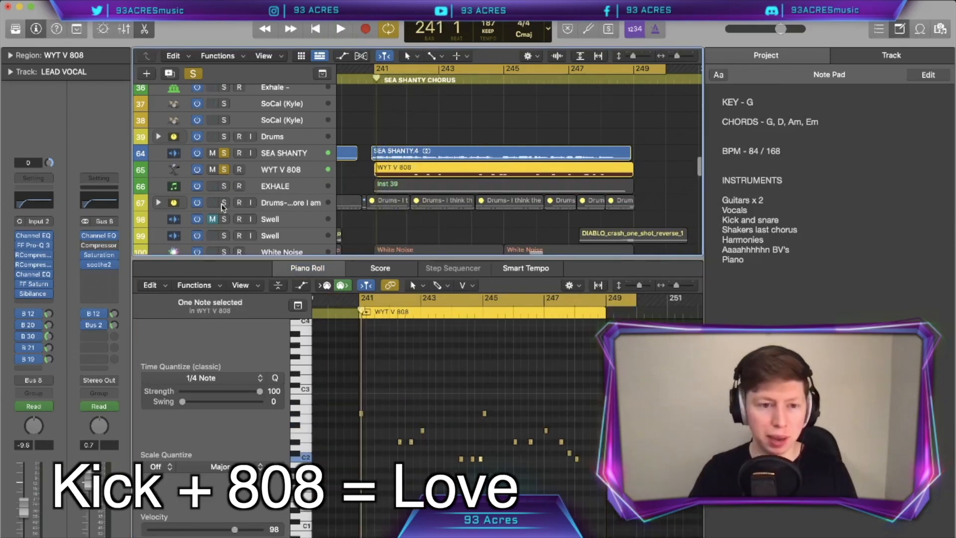
click(223, 203)
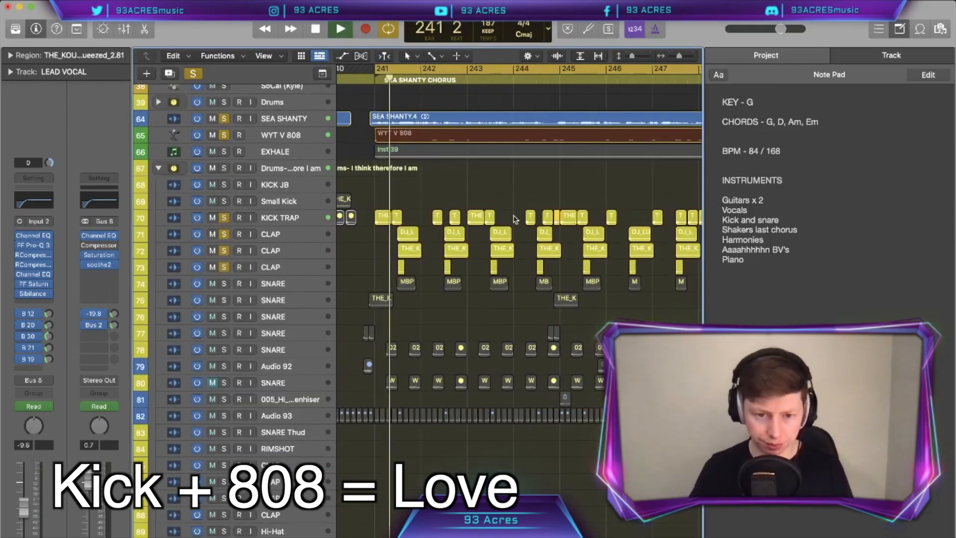
scroll(514, 218, left, 1)
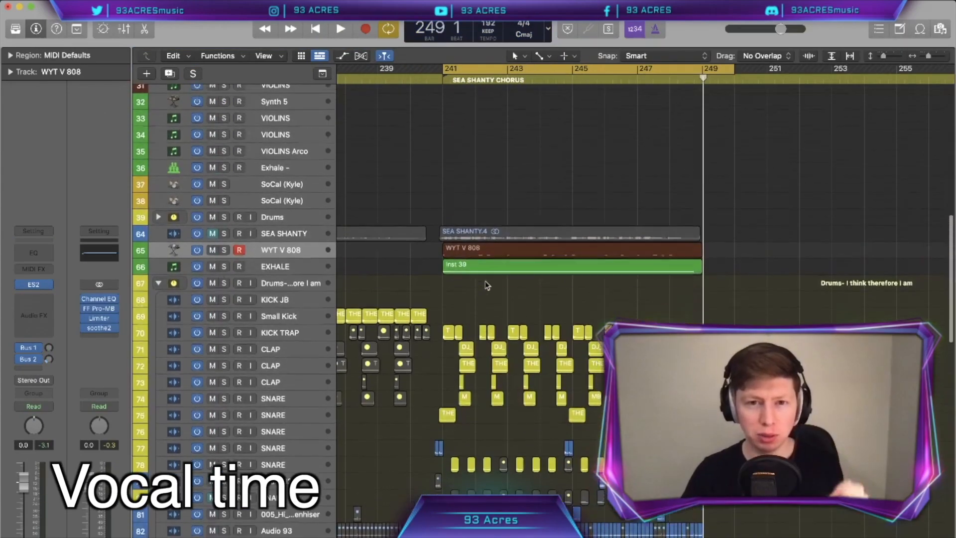
Record two ad-lib takes over the SEA SHANTY chorus, one on each of the first two LEAD VOCAL tracks.
scroll(487, 285, up, 3)
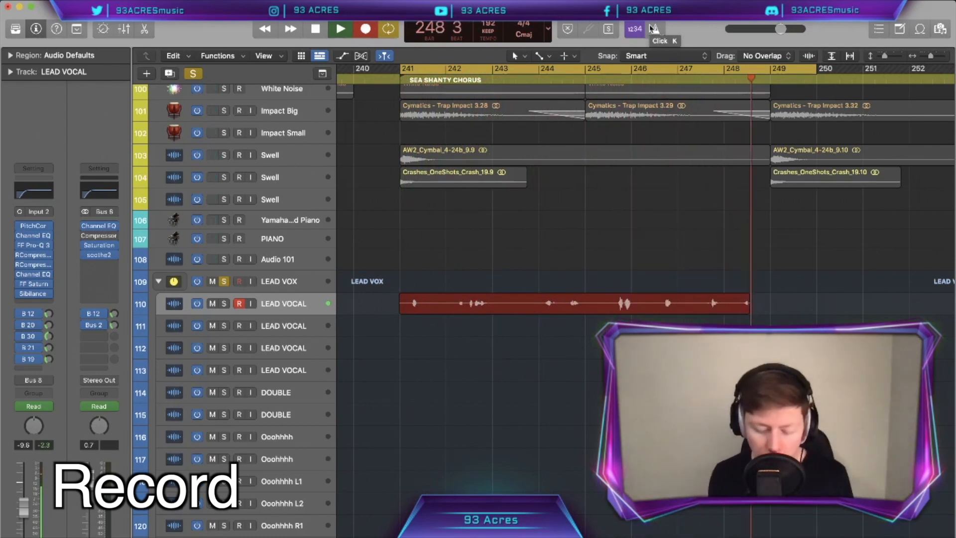
key(space)
click(310, 327)
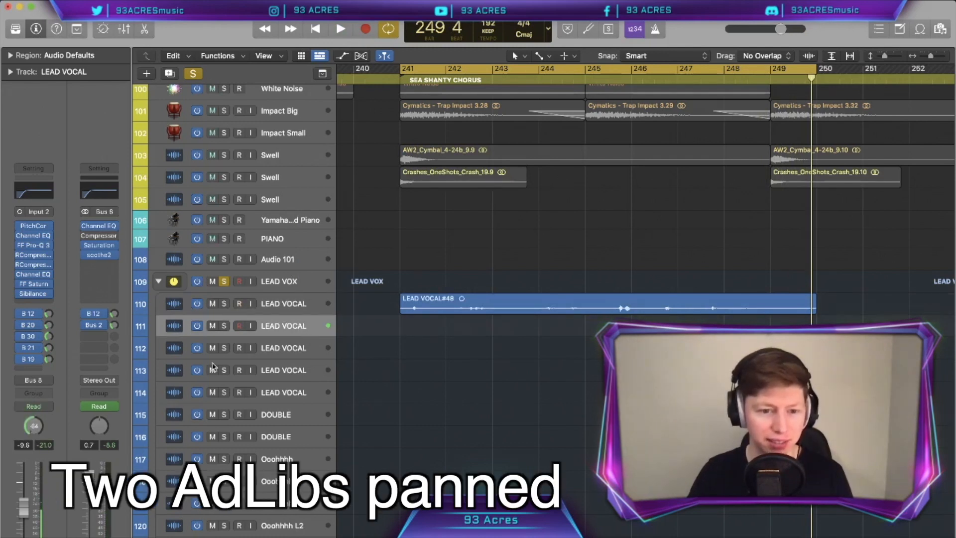
key(r)
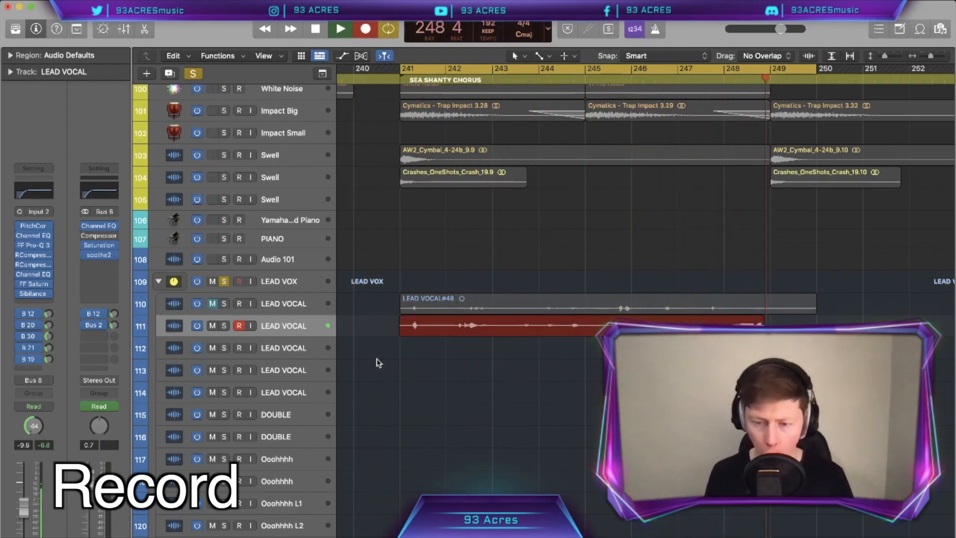
key(space)
Duplicate the first LEAD VOCAL track and record a third ad-lib take over the chorus on the copy.
click(283, 306)
key(super+d)
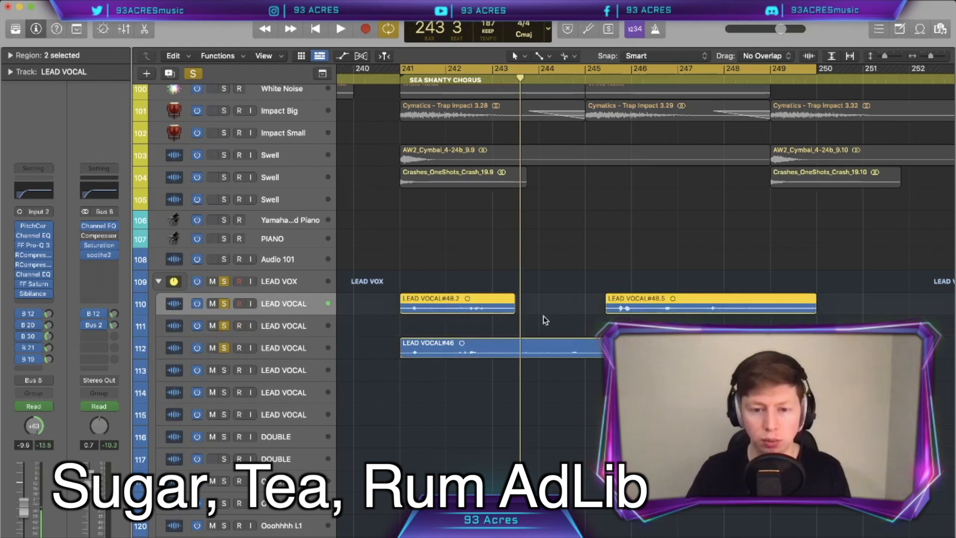
click(478, 323)
click(267, 326)
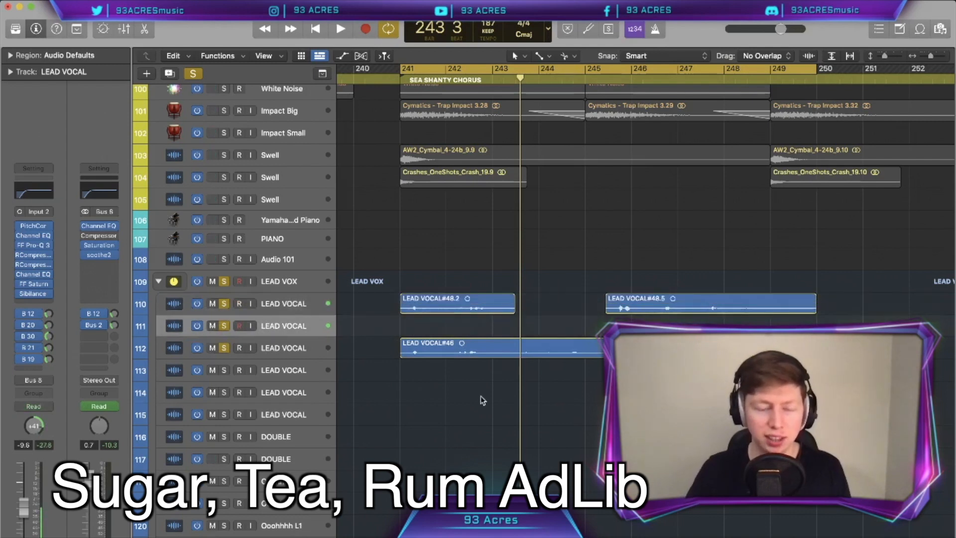
key(r)
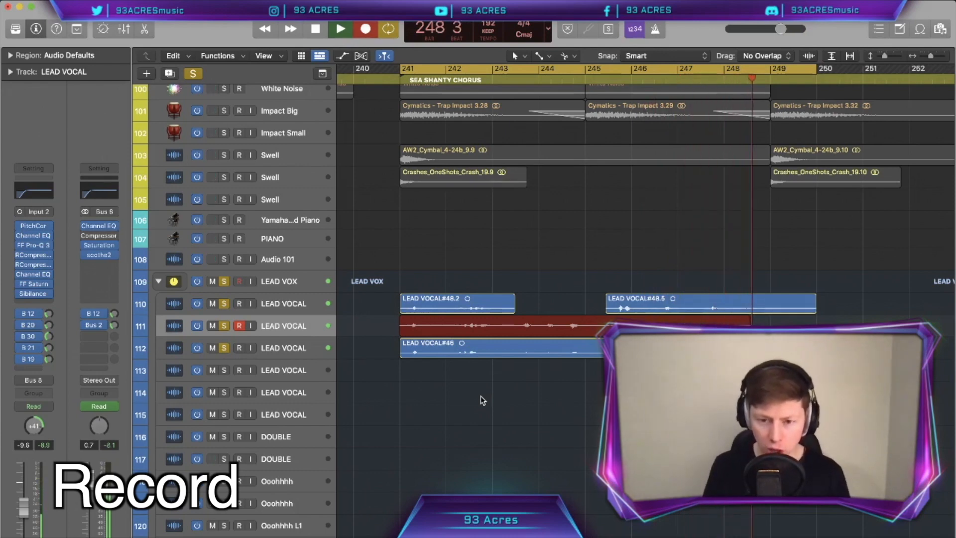
key(space)
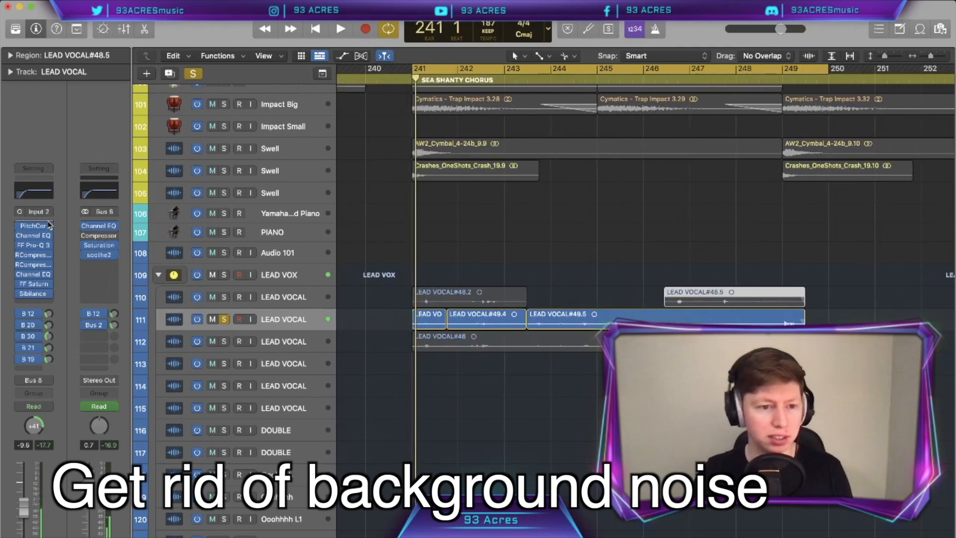
Insert a Noise Gate ahead of the pitch correction on the third ad-lib's LEAD VOCAL track and select the LEAD VOCAL track above it.
click(49, 225)
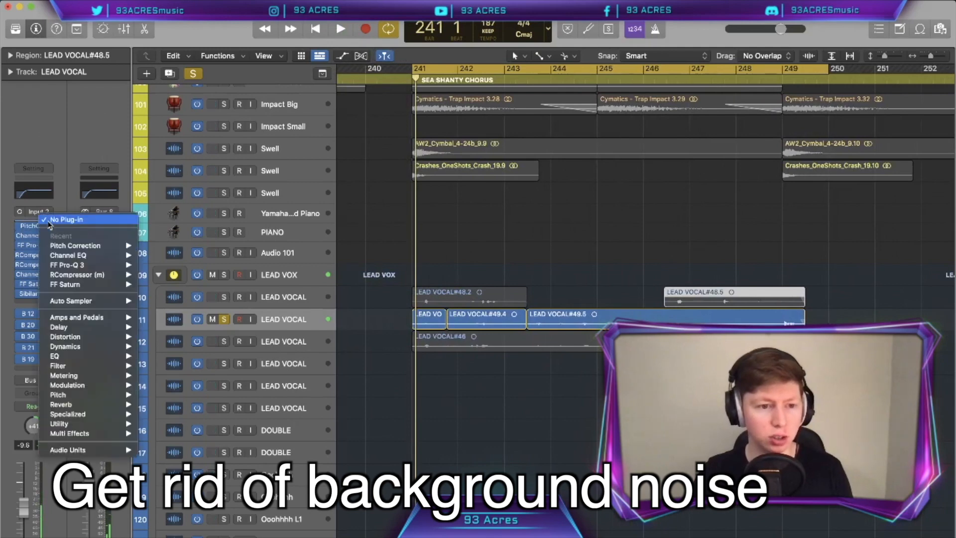
mouse_move(90, 346)
mouse_move(197, 415)
click(370, 393)
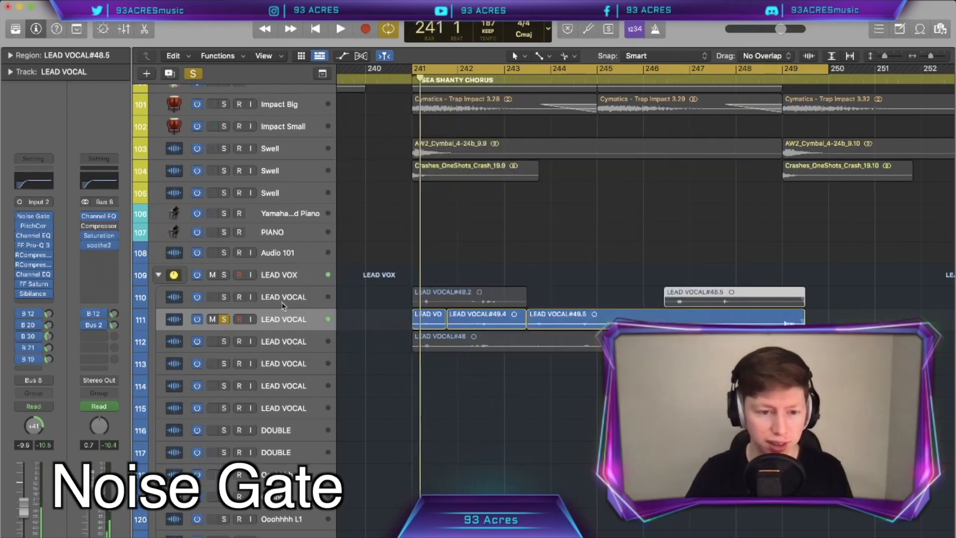
click(282, 303)
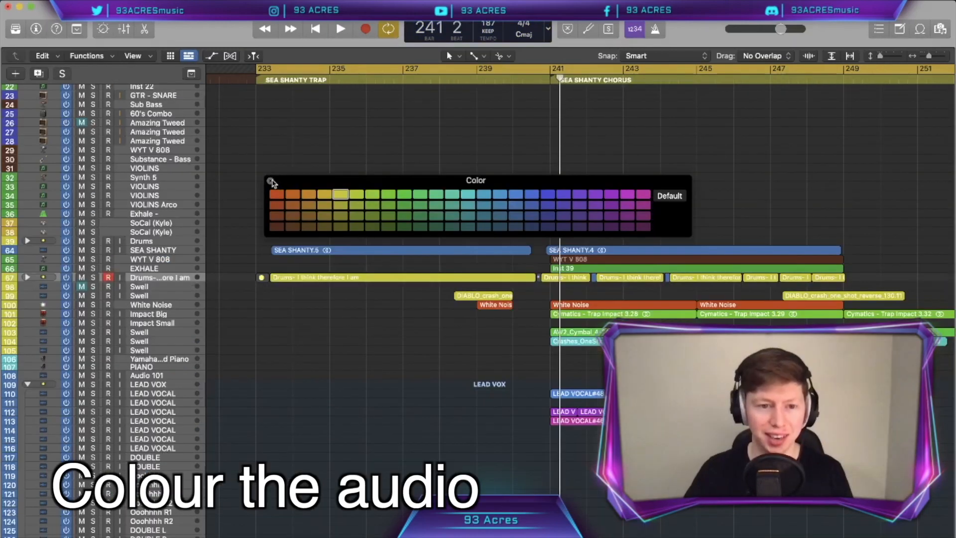